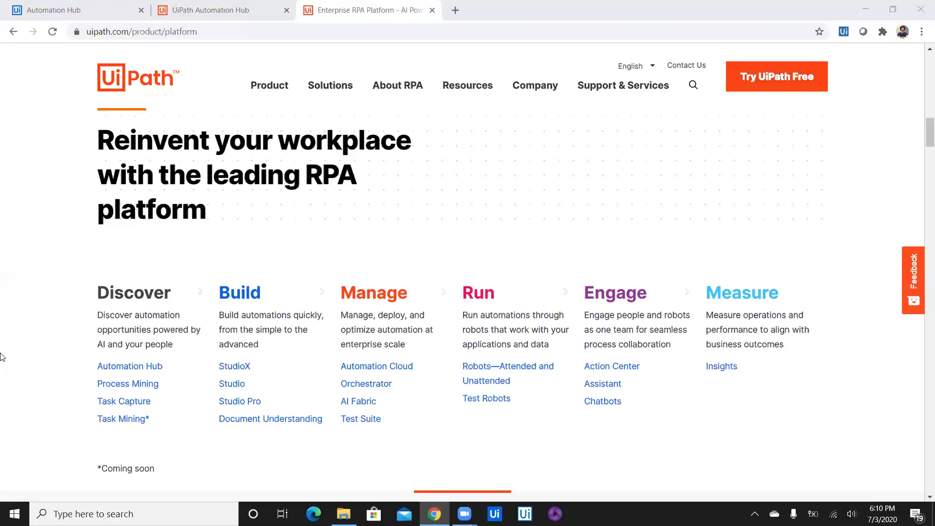
- Adjust the screen brightness and system volume
{"action": "key", "text": "XF86MonBrightnessDown"}
{"action": "key", "text": "XF86MonBrightnessDown"}
{"action": "key", "text": "XF86AudioLowerVolume"}
{"action": "key", "text": "XF86AudioRaiseVolume"}
{"action": "key", "text": "XF86AudioRaiseVolume"}
{"action": "key", "text": "XF86AudioRaiseVolume"}
- Return to Automation Hub, dismiss the Academy course announcement and reload the home page
{"action": "left_click", "coordinate": [232, 8]}
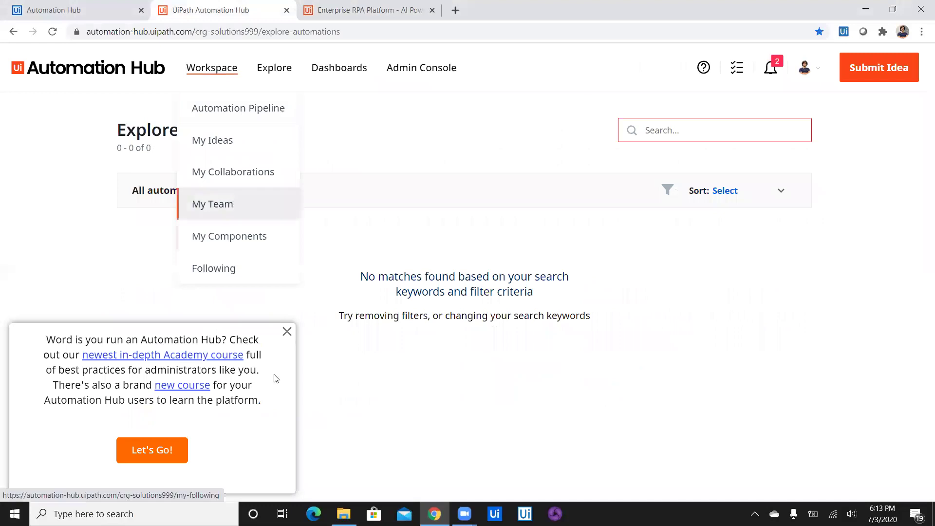
{"action": "left_click", "coordinate": [288, 331]}
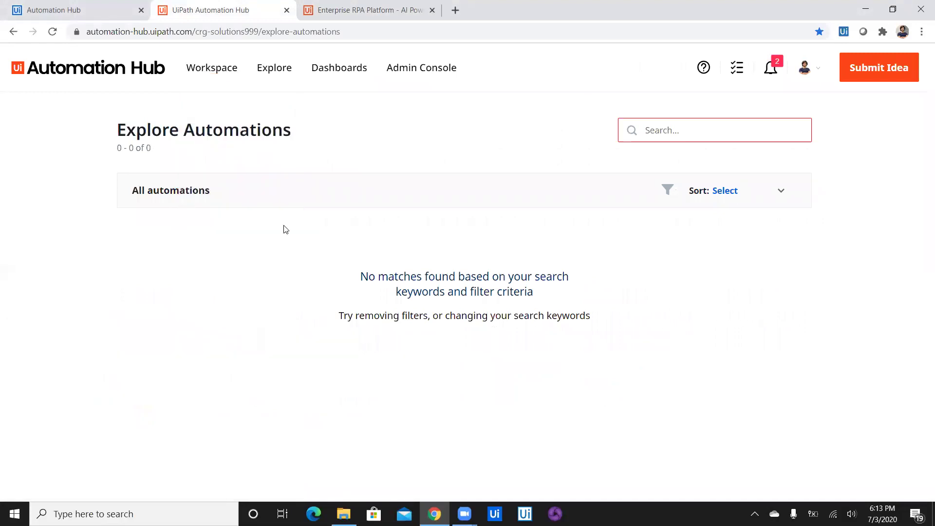
{"action": "left_click", "coordinate": [81, 82]}
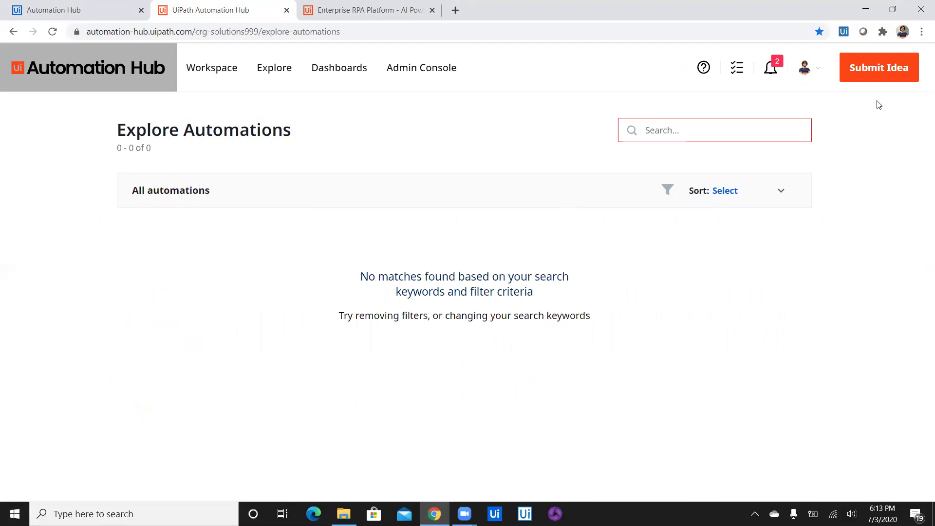
{"action": "mouse_move", "coordinate": [877, 73]}
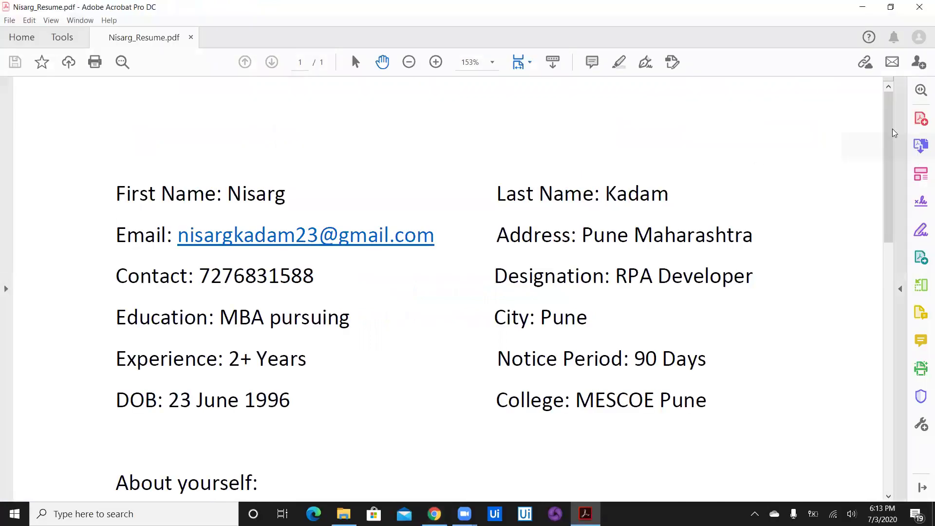
- Scroll through the candidate's resume PDF, close Acrobat, and bring Automation Hub back
{"action": "left_click_drag", "start_coordinate": [893, 125], "coordinate": [893, 199]}
{"action": "scroll", "coordinate": [892, 168], "scroll_direction": "up", "scroll_amount": 5}
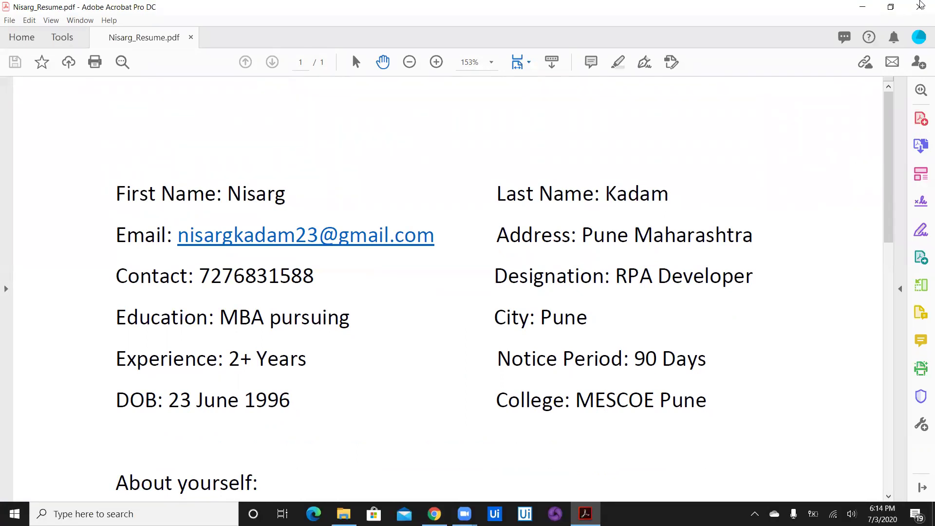
{"action": "left_click", "coordinate": [920, 7]}
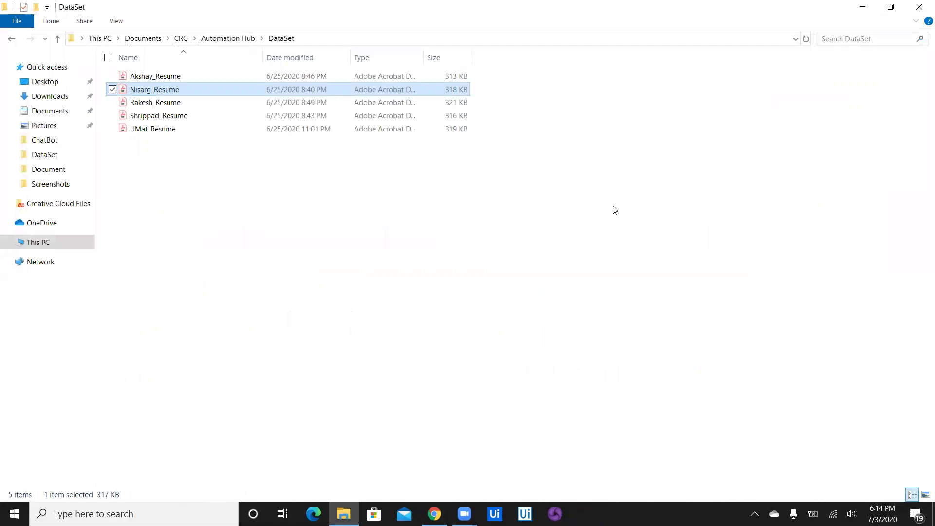
{"action": "left_click", "coordinate": [613, 208]}
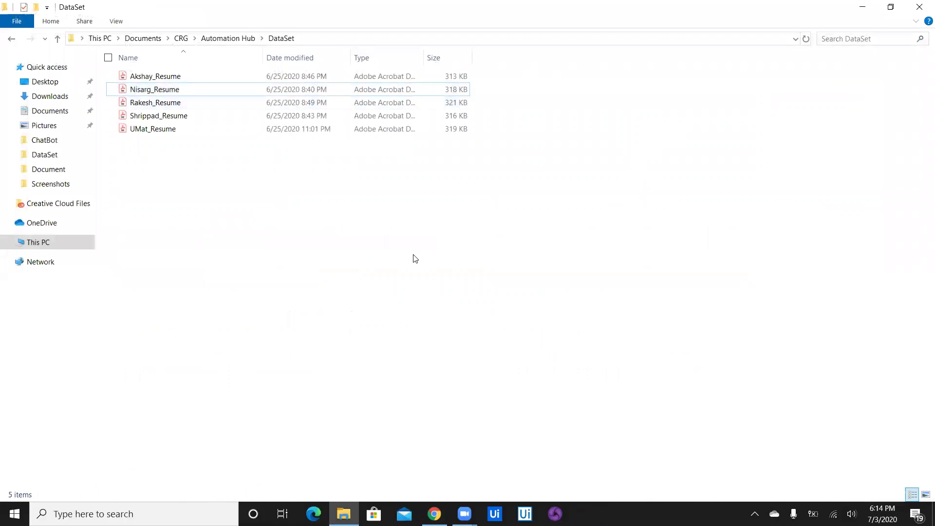
{"action": "left_click", "coordinate": [434, 514]}
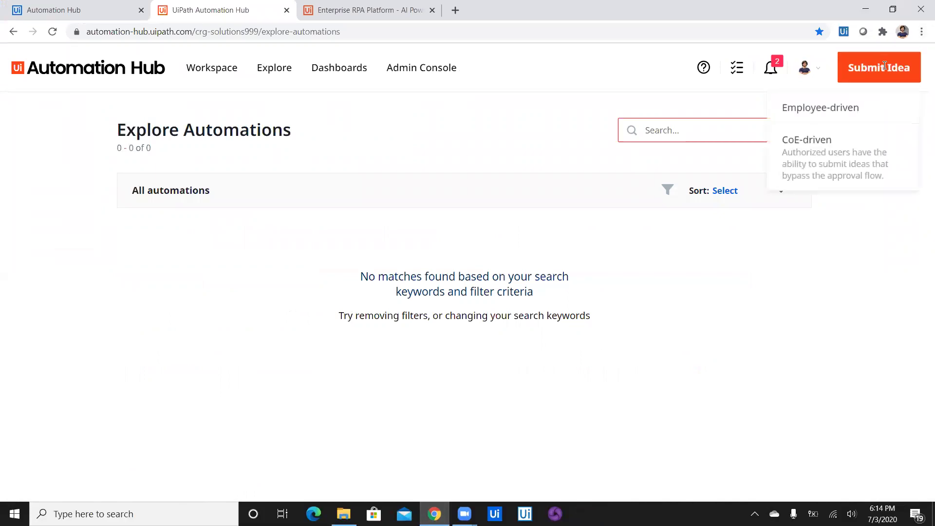
- Choose Employee-driven idea submission and begin the nine-question questionnaire
{"action": "left_click", "coordinate": [839, 114]}
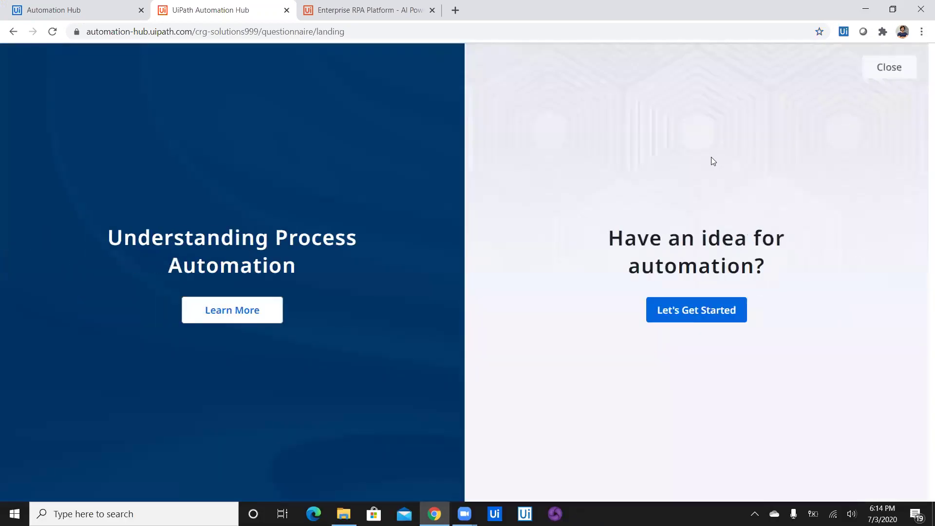
{"action": "left_click", "coordinate": [697, 315]}
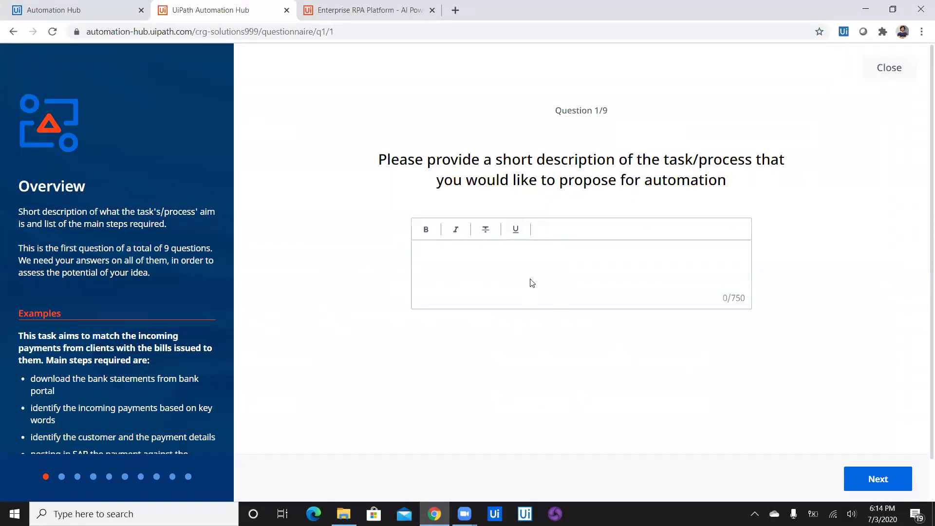
- Describe the task as 'Resume Screening and Capturing Candidate Detail' and continue to question 2
{"action": "type", "text": "Resume Screening wit"}
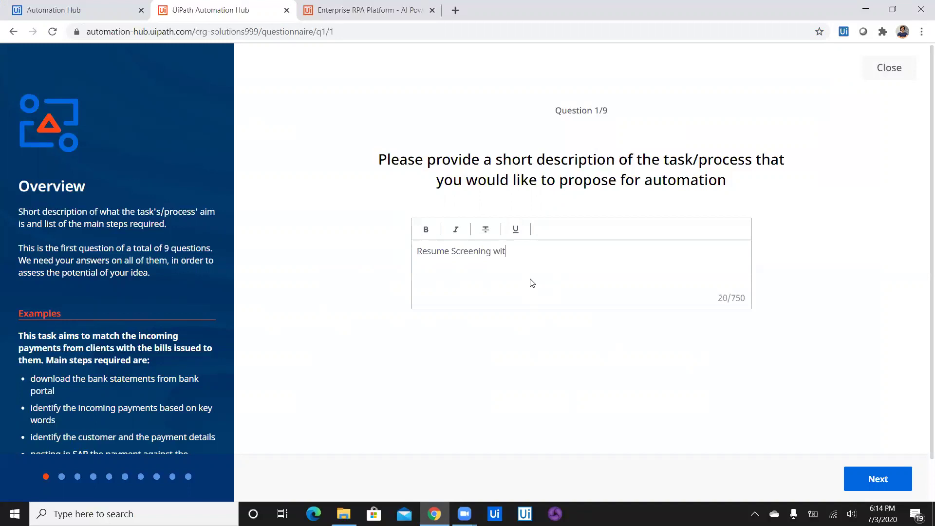
{"action": "type", "text": "h Automation"}
{"action": "key", "text": "BackSpace"}
{"action": "key", "text": "BackSpace"}
{"action": "key", "text": "BackSpace"}
{"action": "key", "text": "BackSpace"}
{"action": "key", "text": "BackSpace"}
{"action": "key", "text": "BackSpace"}
{"action": "key", "text": "BackSpace"}
{"action": "key", "text": "BackSpace"}
{"action": "key", "text": "BackSpace"}
{"action": "key", "text": "BackSpace"}
{"action": "key", "text": "BackSpace"}
{"action": "key", "text": "BackSpace"}
{"action": "key", "text": "BackSpace"}
{"action": "key", "text": "BackSpace"}
{"action": "key", "text": "BackSpace"}
{"action": "type", "text": "and Capturing Candit"}
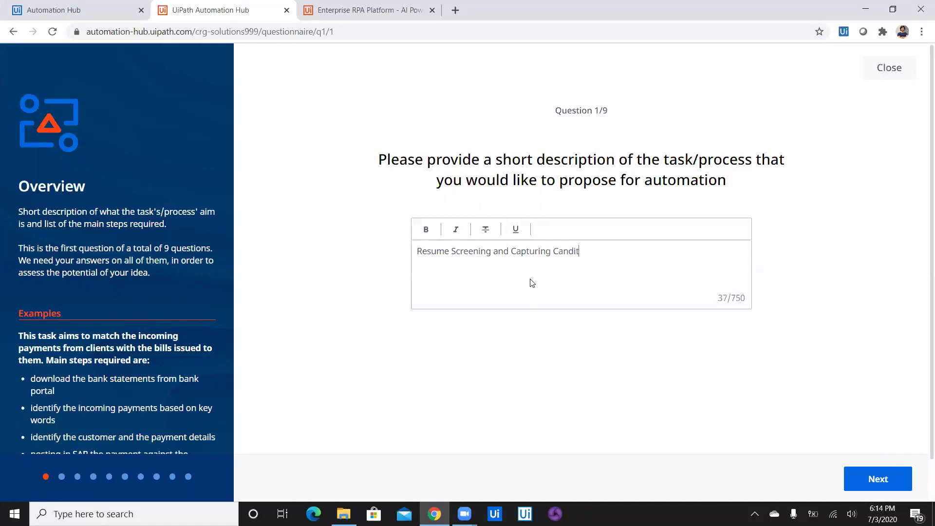
{"action": "key", "text": "BackSpace"}
{"action": "type", "text": "date Detail"}
{"action": "left_click", "coordinate": [879, 480]}
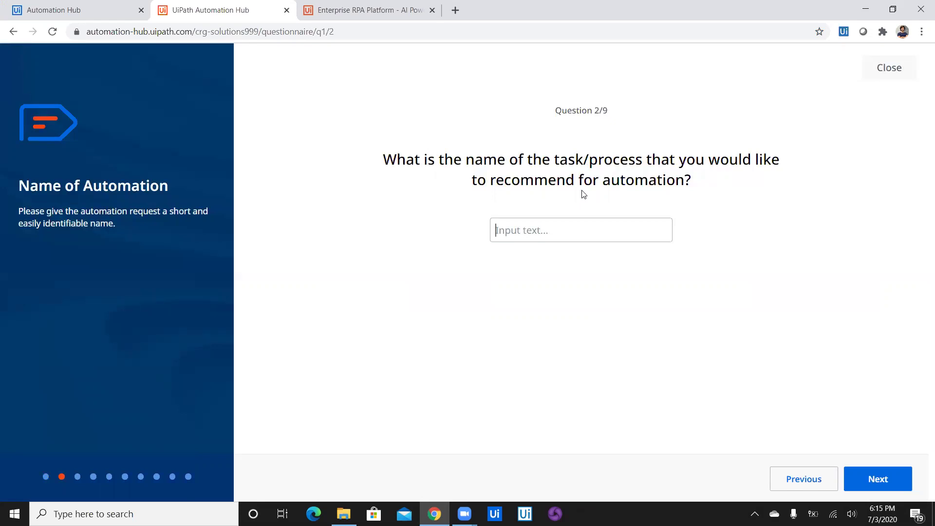
- Name the automation 'Recruitment_Process_Automation' and continue to question 3
{"action": "left_click", "coordinate": [511, 241]}
{"action": "type", "text": "Recruitment_Process"}
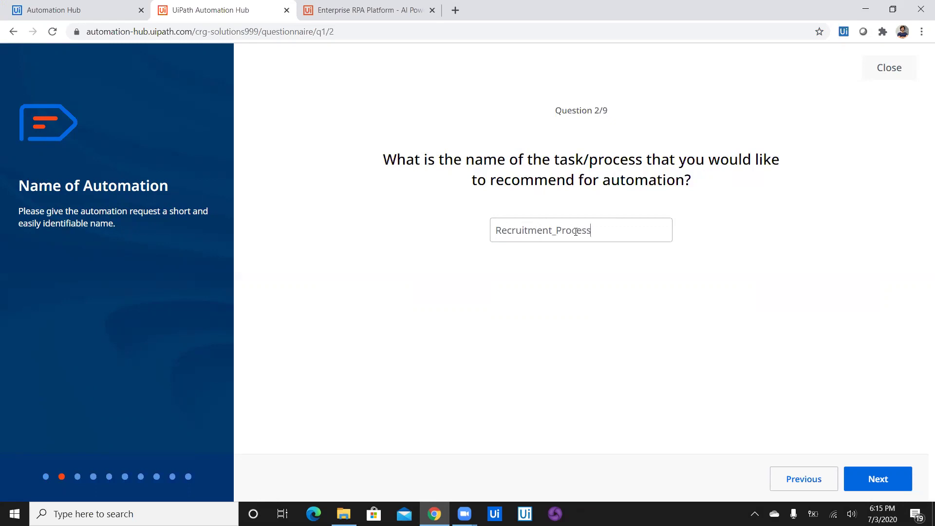
{"action": "type", "text": "_Autopmta"}
{"action": "key", "text": "BackSpace"}
{"action": "key", "text": "BackSpace"}
{"action": "key", "text": "BackSpace"}
{"action": "key", "text": "BackSpace"}
{"action": "key", "text": "BackSpace"}
{"action": "type", "text": "omation"}
{"action": "left_click", "coordinate": [854, 478]}
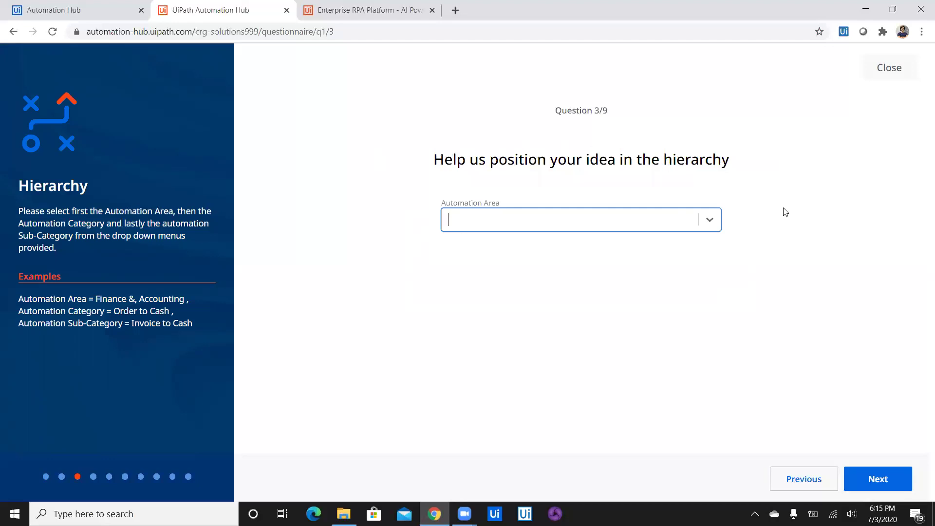
- Set the hierarchy to Human Resources › Recruit & Onboard Employees › Screen Candidates and continue
{"action": "left_click", "coordinate": [711, 221]}
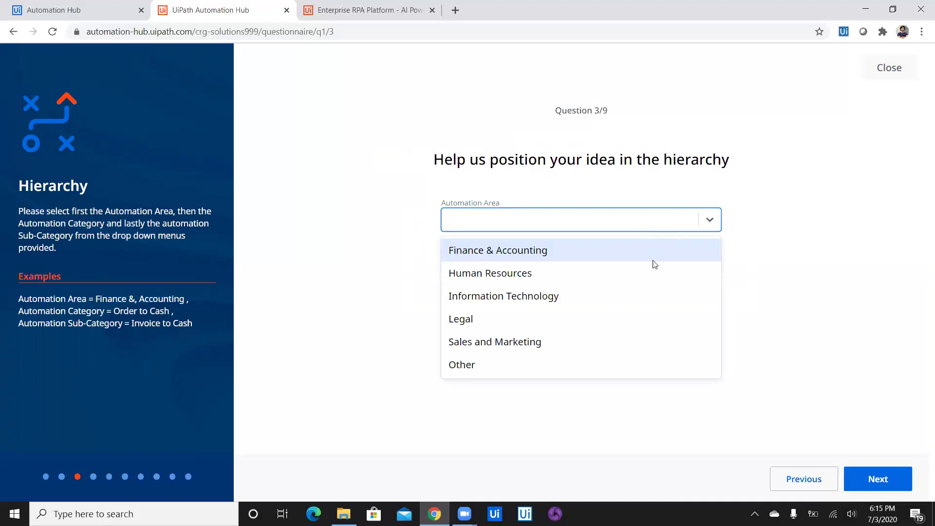
{"action": "left_click", "coordinate": [502, 278]}
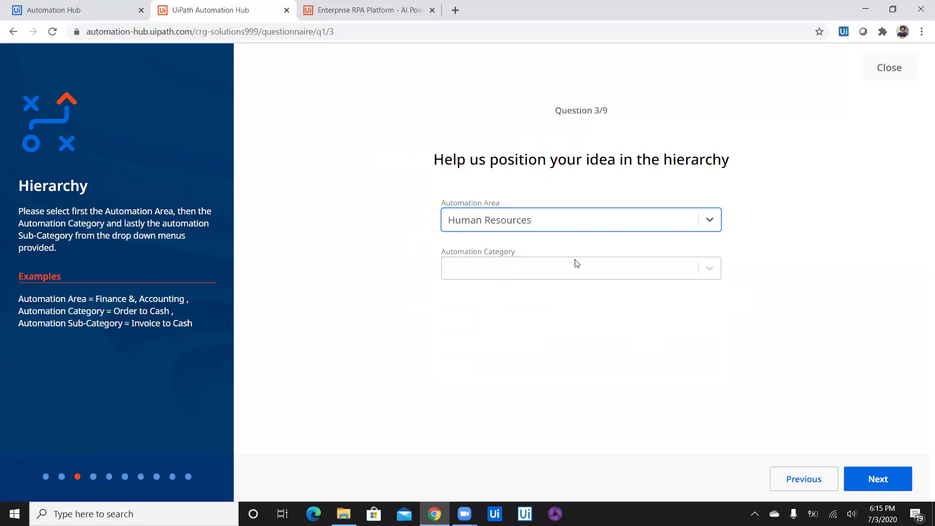
{"action": "left_click", "coordinate": [718, 268]}
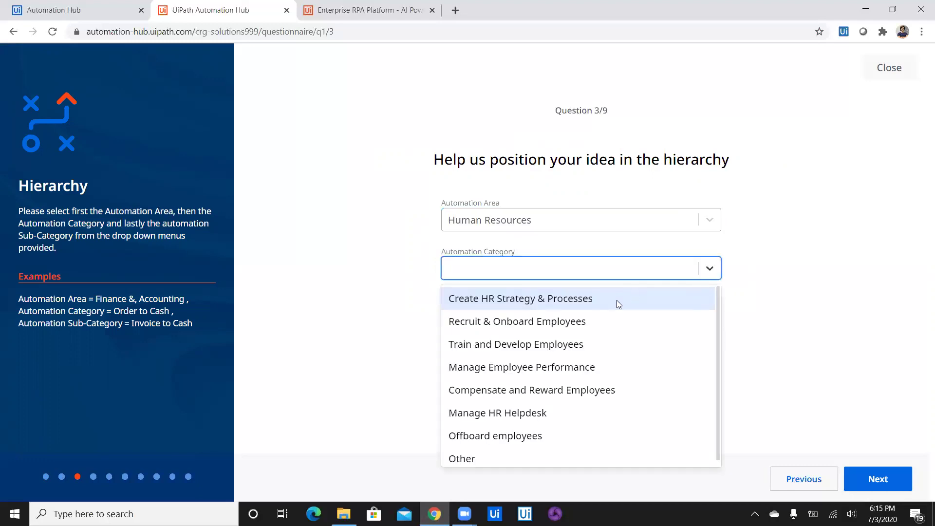
{"action": "left_click", "coordinate": [599, 321]}
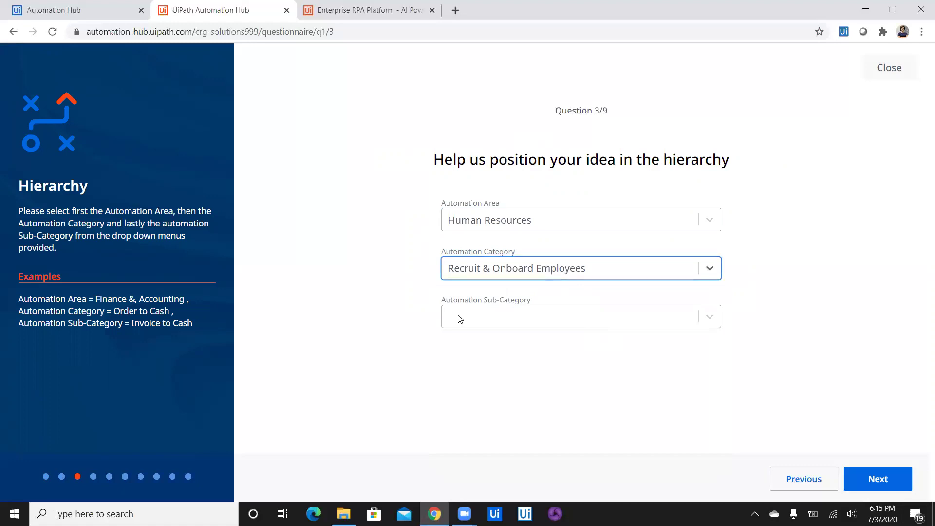
{"action": "left_click", "coordinate": [711, 323]}
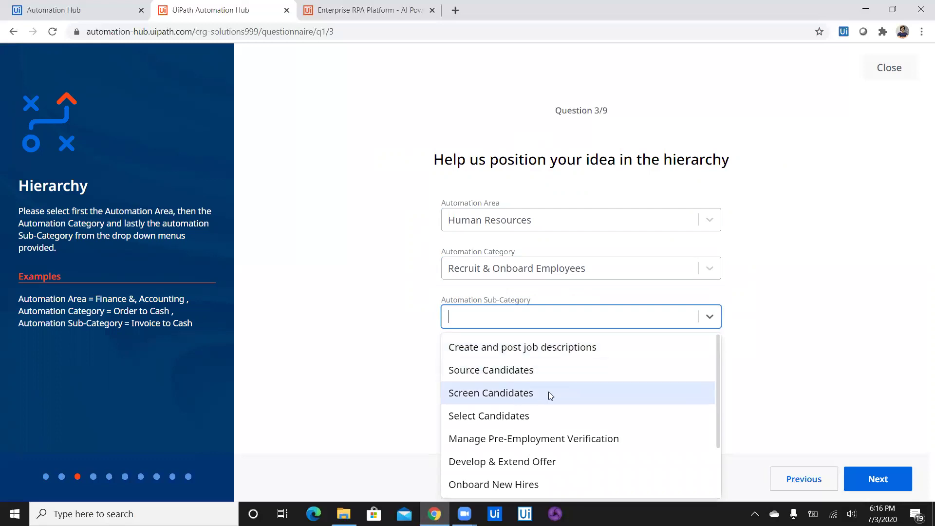
{"action": "left_click", "coordinate": [504, 398]}
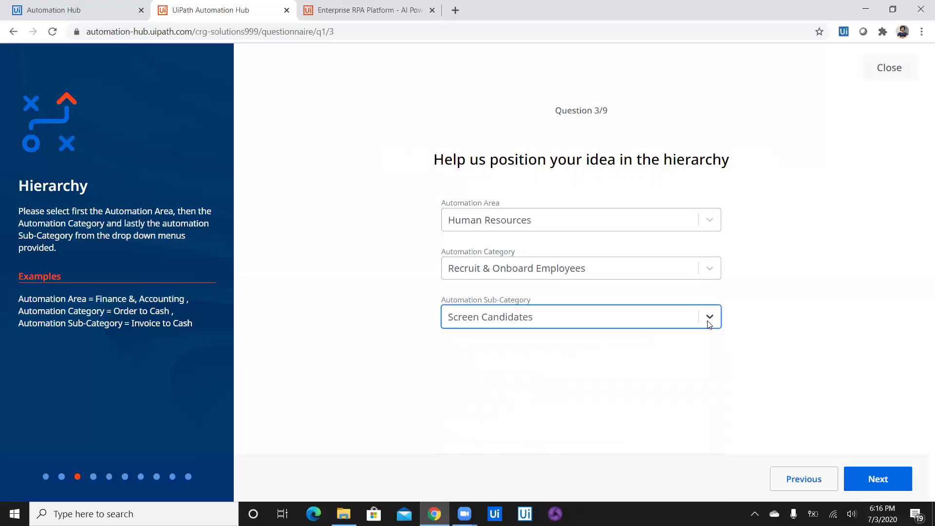
{"action": "left_click", "coordinate": [882, 486]}
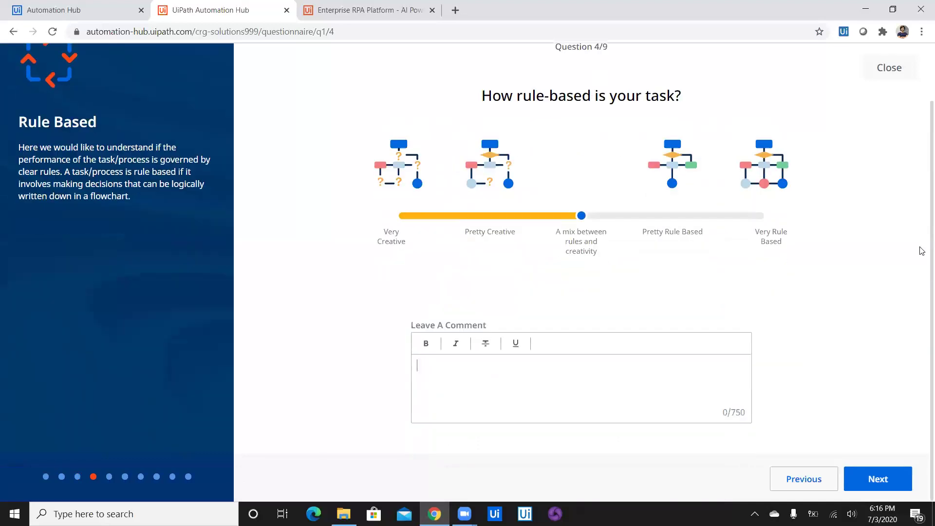
- Rate the task Pretty Rule Based, comment on document processing with specifically formatted data, and continue
{"action": "scroll", "coordinate": [923, 220], "scroll_direction": "up", "scroll_amount": 1}
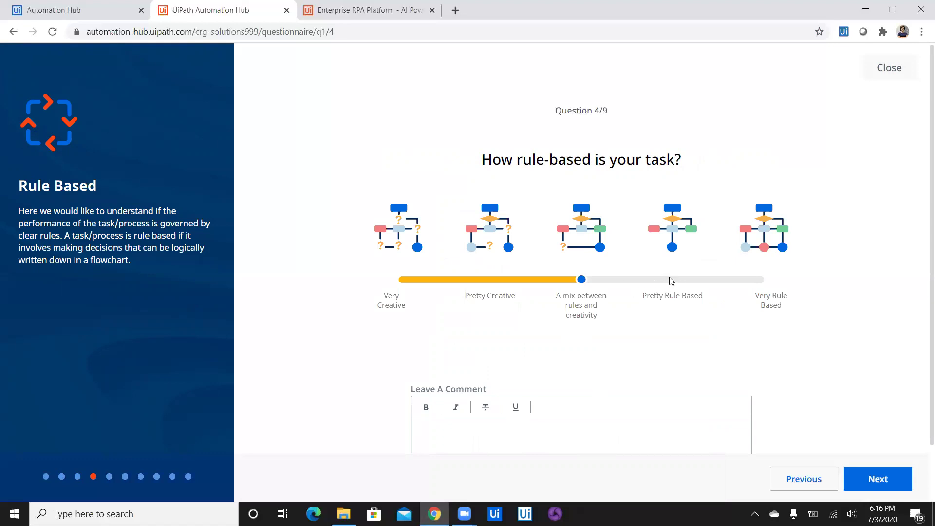
{"action": "left_click", "coordinate": [671, 280]}
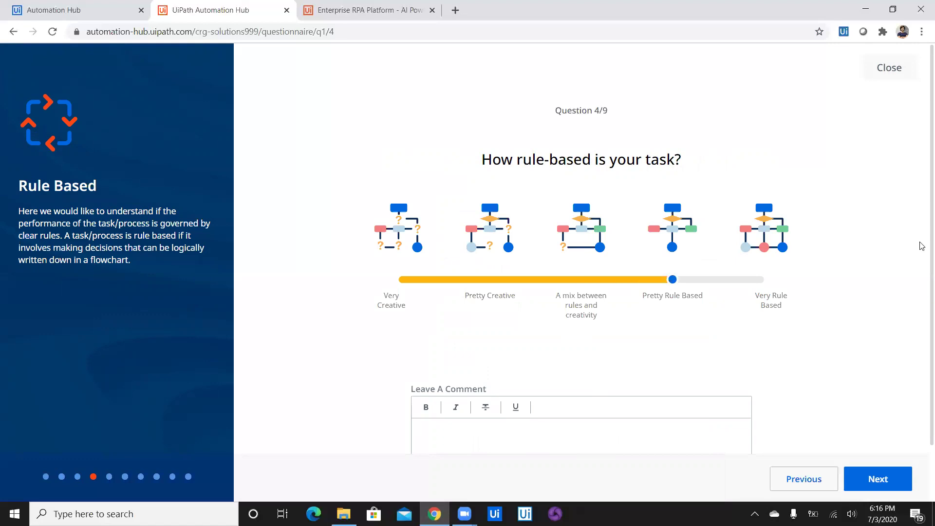
{"action": "scroll", "coordinate": [919, 284], "scroll_direction": "down", "scroll_amount": 2}
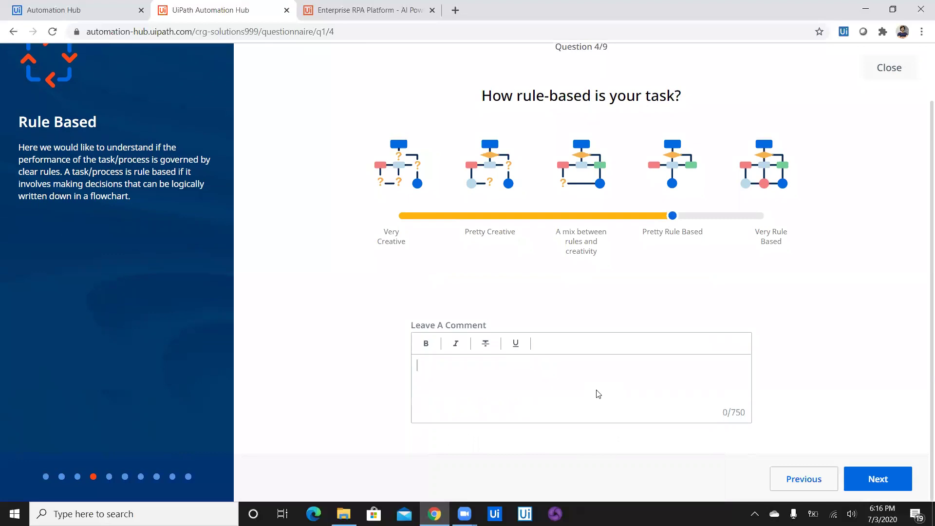
{"action": "type", "text": "Document processing, where d"}
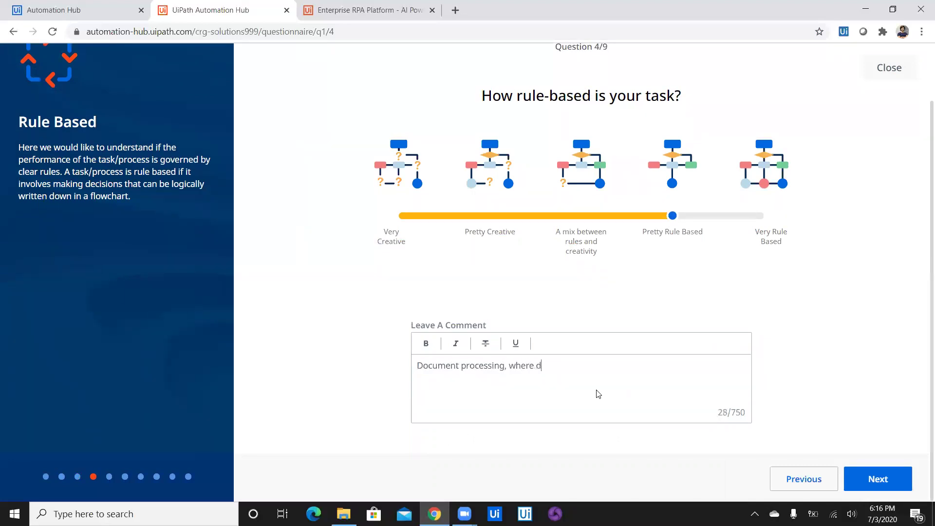
{"action": "type", "text": "ata is in a specific format."}
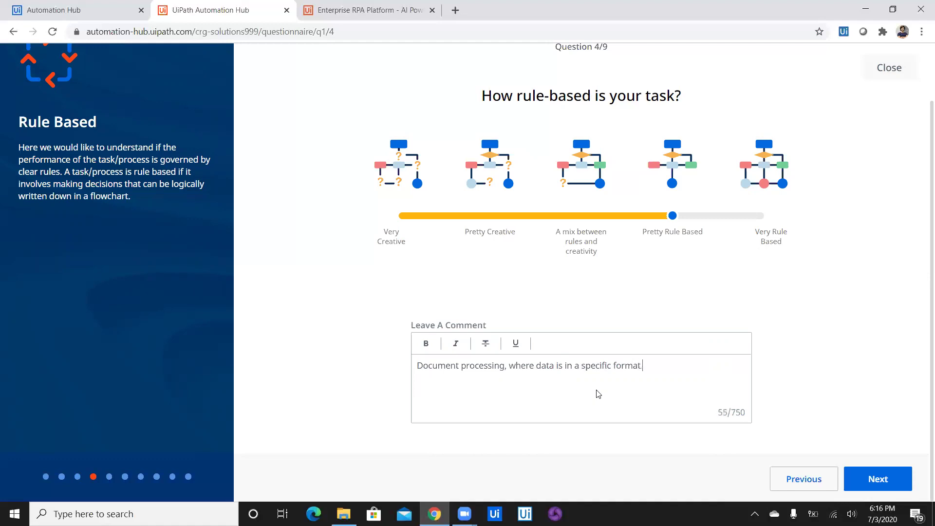
{"action": "key", "text": "BackSpace"}
{"action": "type", "text": ". We selected pretty rule based."}
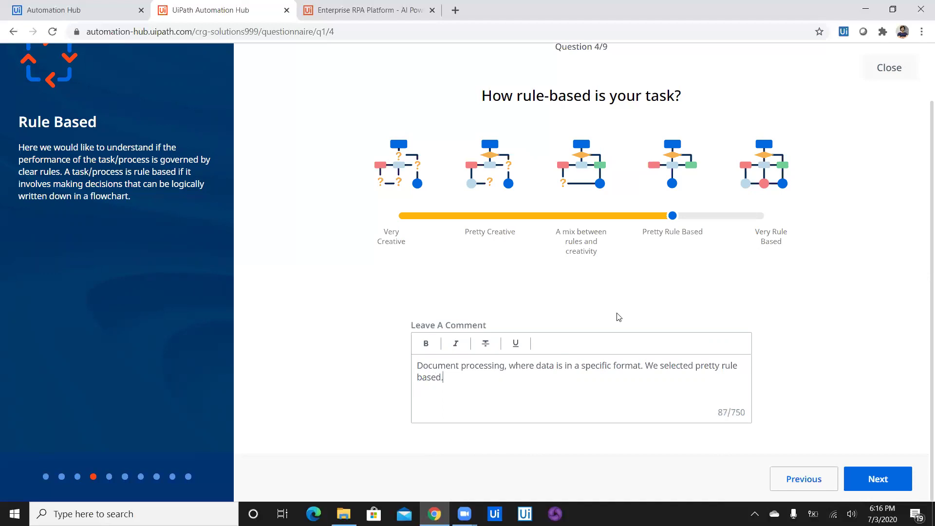
{"action": "left_click", "coordinate": [870, 484]}
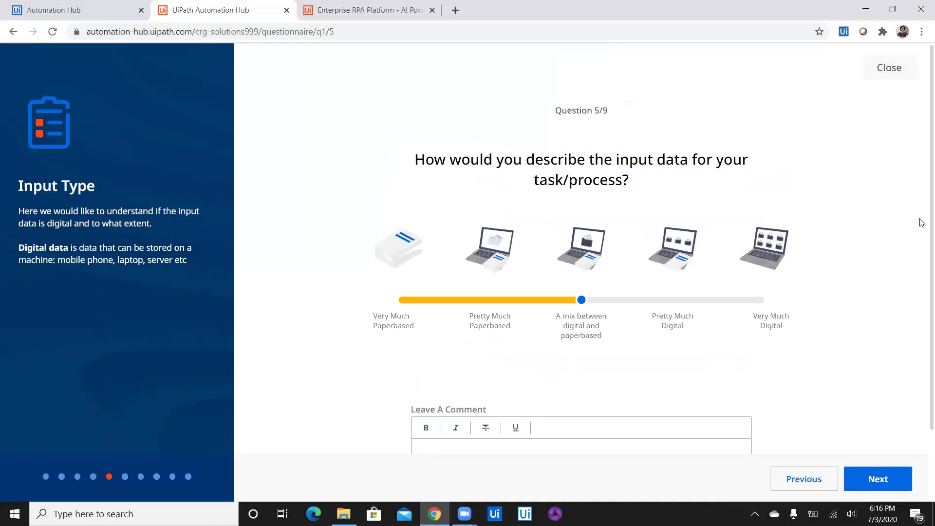
- Rate input data Very Much Digital, noting email, candidate resume PDFs and database sources, and continue
{"action": "scroll", "coordinate": [923, 234], "scroll_direction": "down", "scroll_amount": 2}
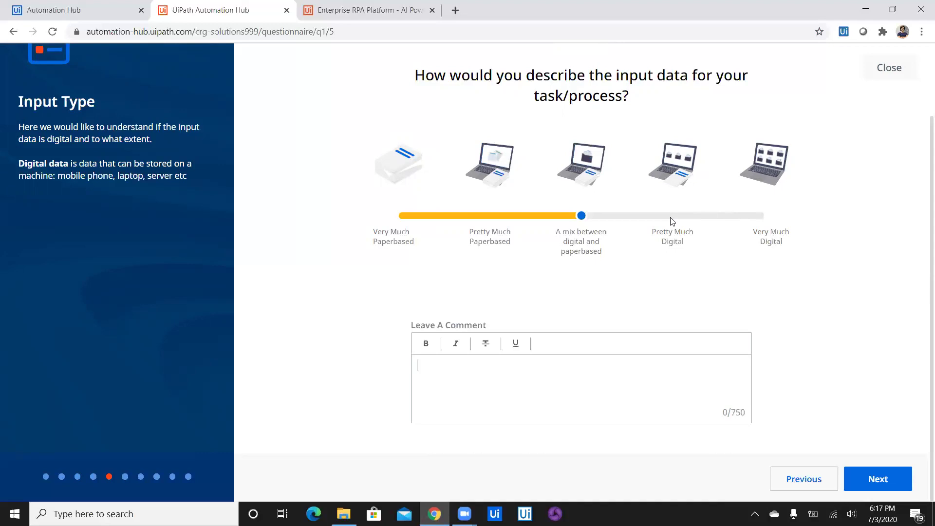
{"action": "left_click", "coordinate": [760, 216]}
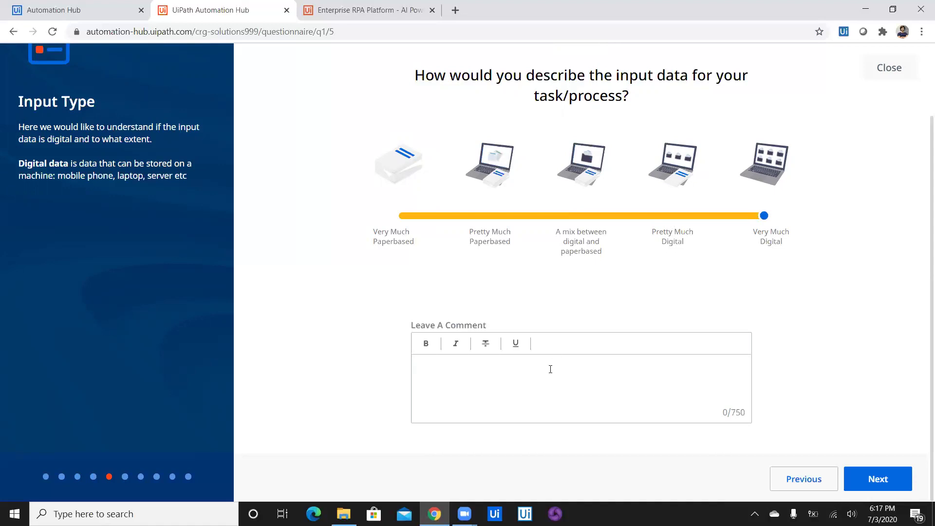
{"action": "type", "text": "Email, Candidates Resume PD"}
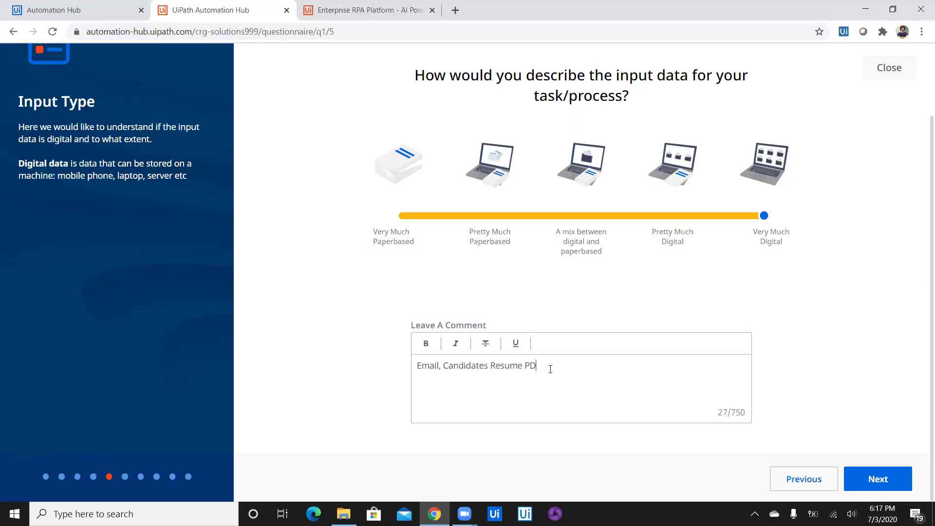
{"action": "type", "text": "F, and"}
{"action": "key", "text": "BackSpace"}
{"action": "key", "text": "BackSpace"}
{"action": "key", "text": "BackSpace"}
{"action": "key", "text": "BackSpace"}
{"action": "key", "text": "BackSpace"}
{"action": "type", "text": "and Database. Everything is "}
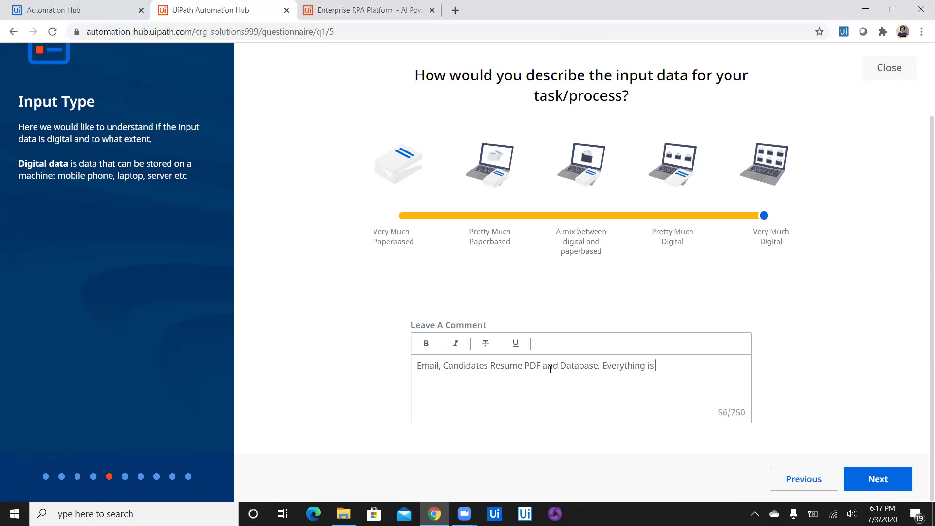
{"action": "type", "text": "diff"}
{"action": "key", "text": "BackSpace"}
{"action": "key", "text": "BackSpace"}
{"action": "type", "text": "gital."}
{"action": "left_click", "coordinate": [896, 475]}
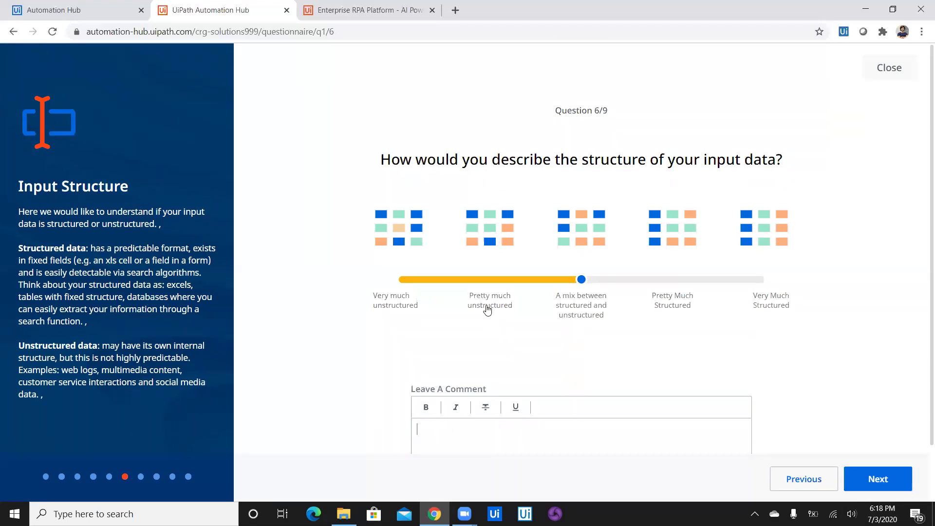
- Rate input data a structured/unstructured mix, comment 'Based on candidates email response.', and continue
{"action": "left_click", "coordinate": [676, 278]}
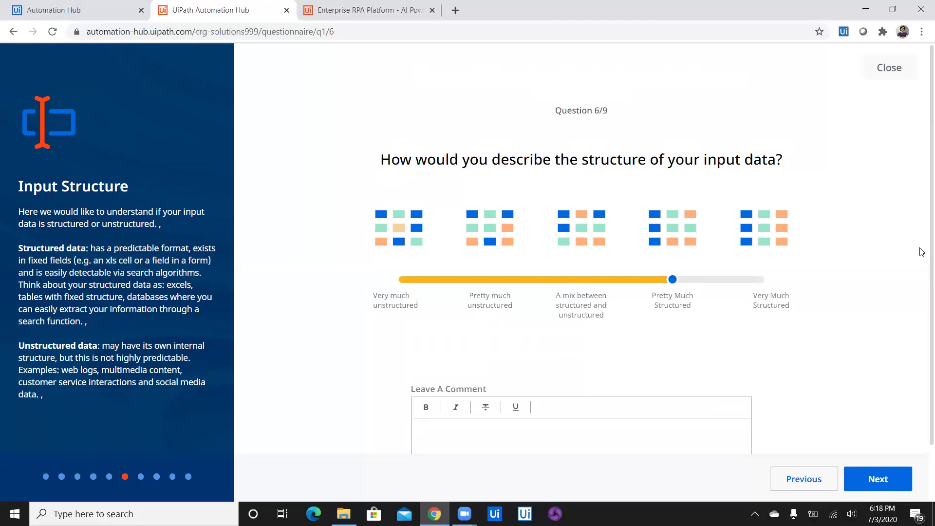
{"action": "scroll", "coordinate": [922, 258], "scroll_direction": "down", "scroll_amount": 2}
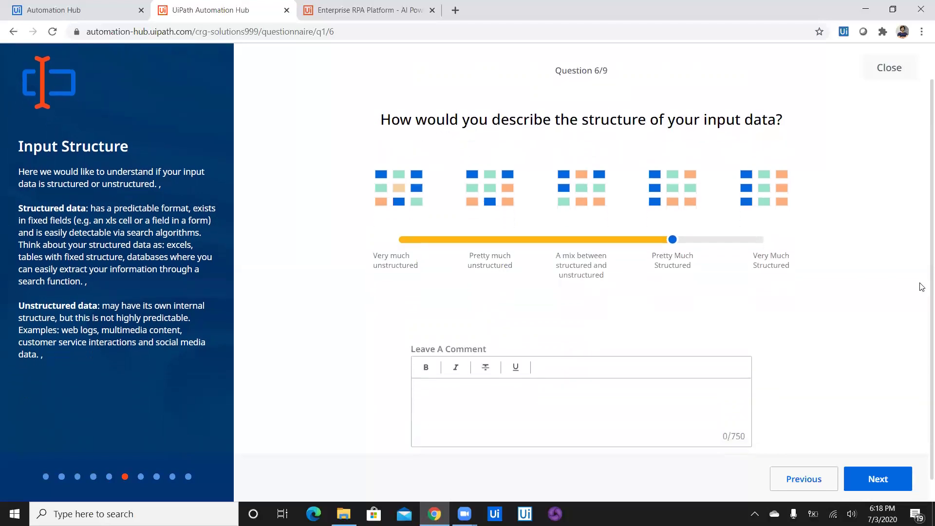
{"action": "left_click", "coordinate": [584, 234]}
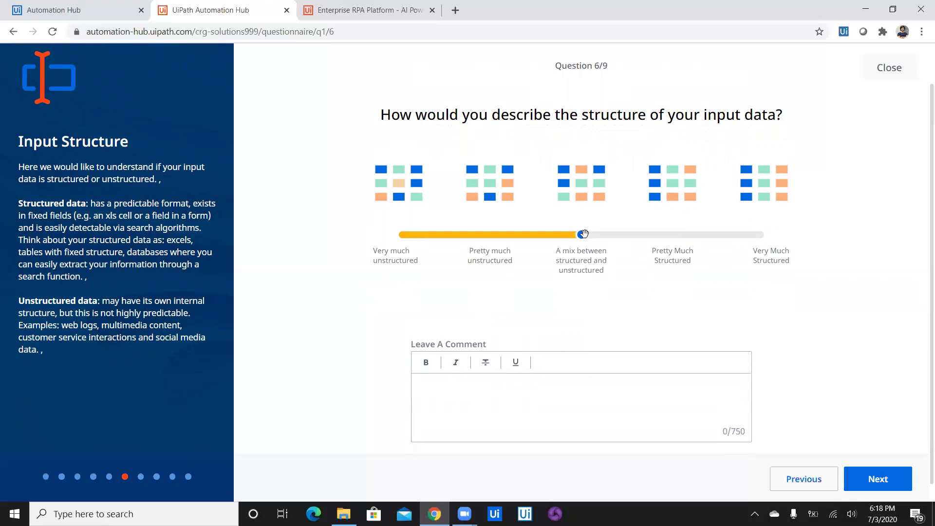
{"action": "left_click", "coordinate": [495, 399]}
{"action": "type", "text": "Based on candit"}
{"action": "key", "text": "BackSpace"}
{"action": "type", "text": "dates email"}
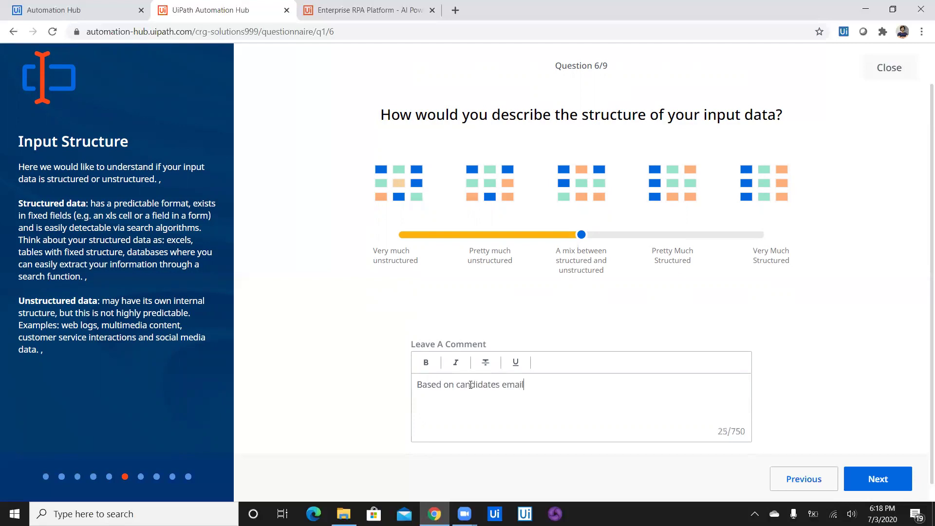
{"action": "type", "text": " response."}
{"action": "left_click", "coordinate": [874, 485]}
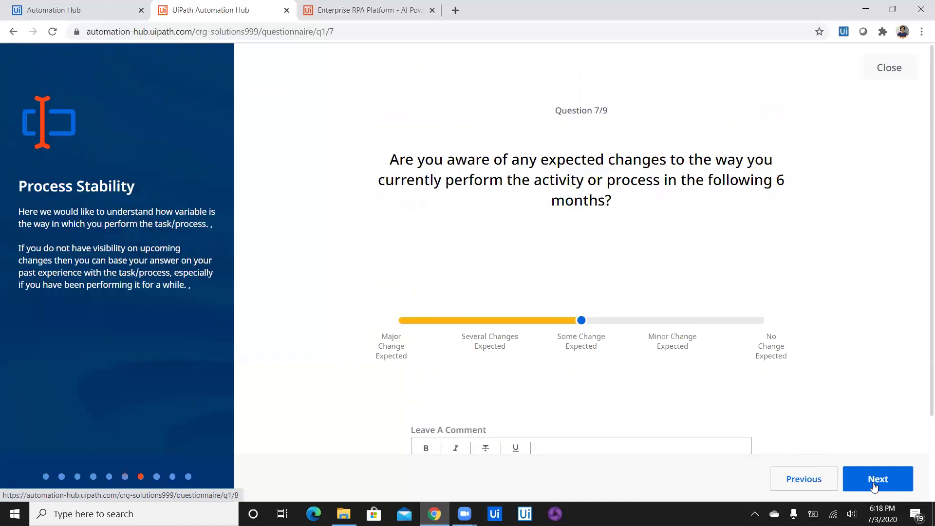
- Rate process stability Minor Change Expected and comment that minor process changes may be needed
{"action": "scroll", "coordinate": [921, 178], "scroll_direction": "down", "scroll_amount": 1}
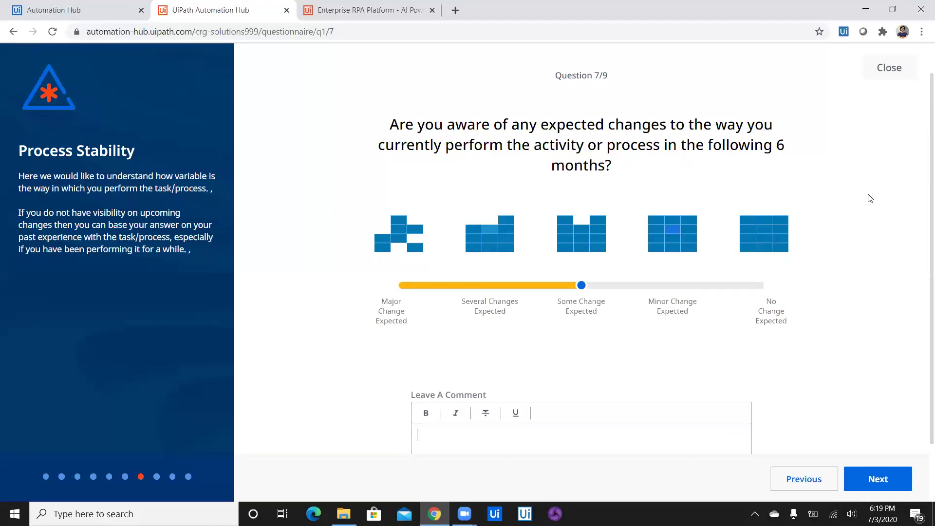
{"action": "left_click", "coordinate": [673, 284]}
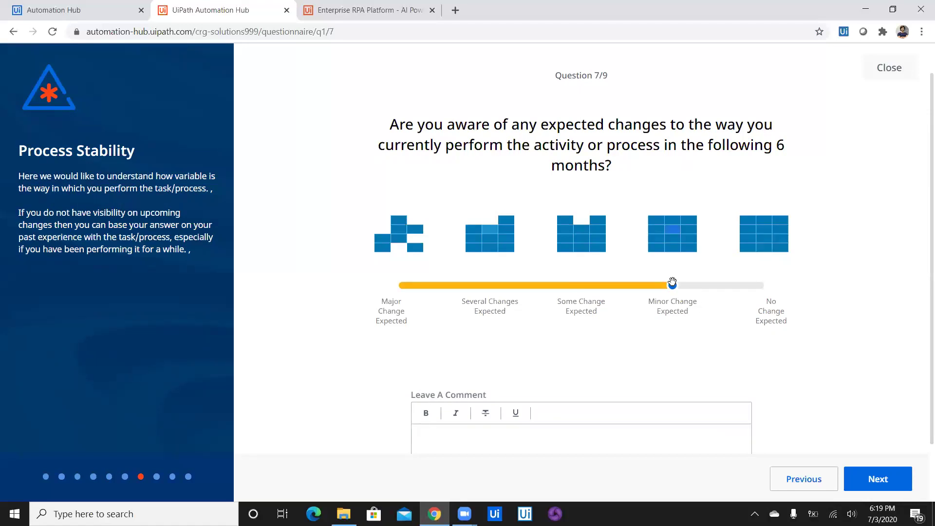
{"action": "scroll", "coordinate": [922, 311], "scroll_direction": "down", "scroll_amount": 2}
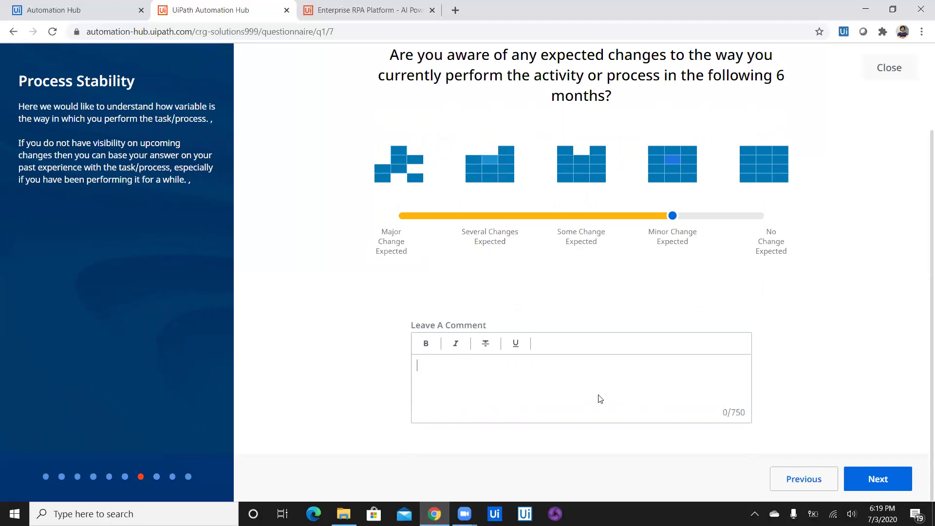
{"action": "type", "text": "Expecting min"}
{"action": "type", "text": "or e"}
{"action": "type", "text": "hange"}
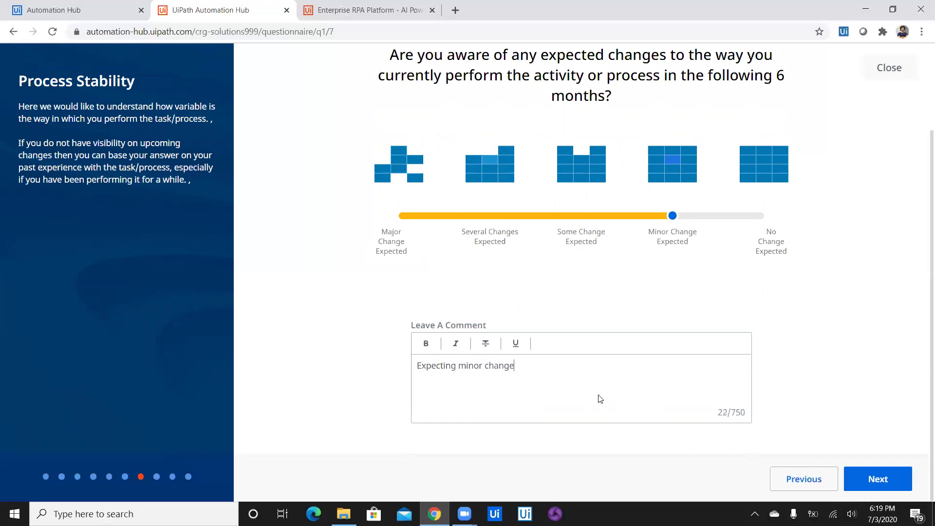
{"action": "type", "text": "s as per process chang"}
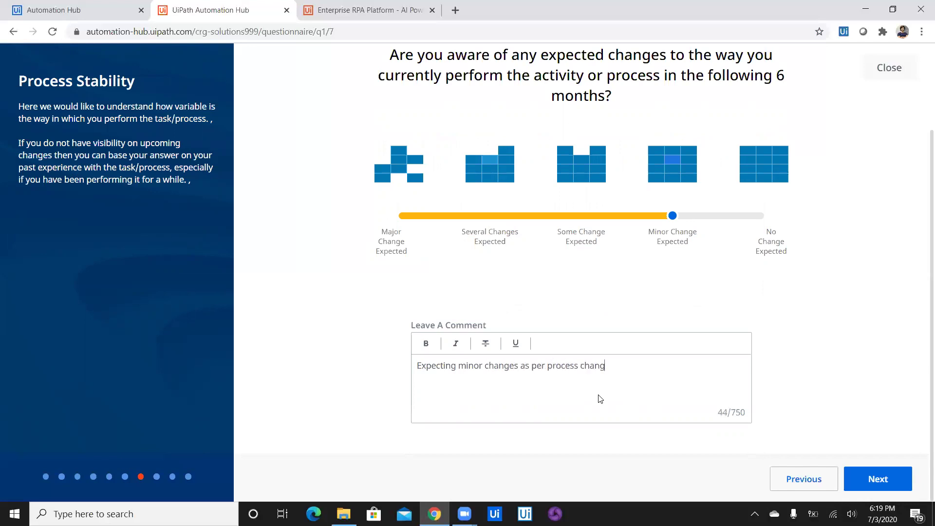
{"action": "type", "text": "e might be needed iin future."}
- On the documentation question, tick Input Files and start attaching an input file
{"action": "left_click", "coordinate": [894, 478]}
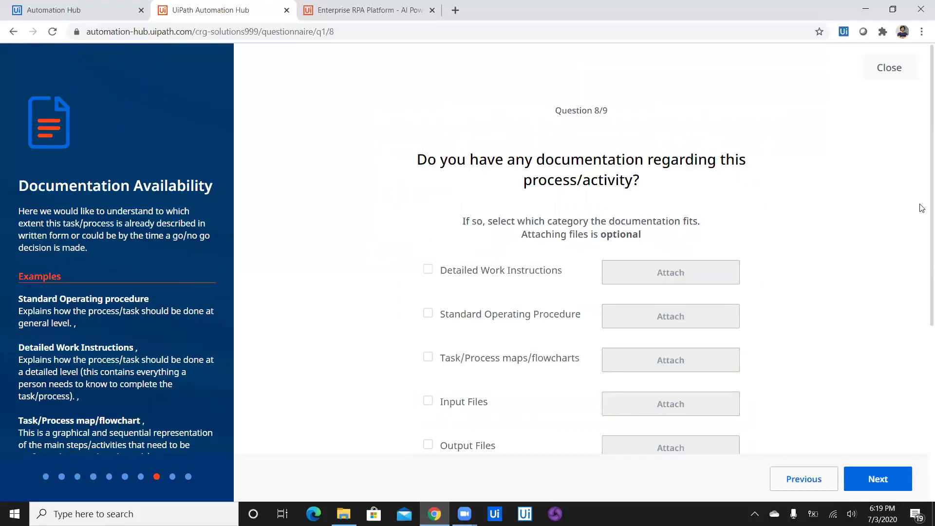
{"action": "scroll", "coordinate": [922, 208], "scroll_direction": "down", "scroll_amount": 1}
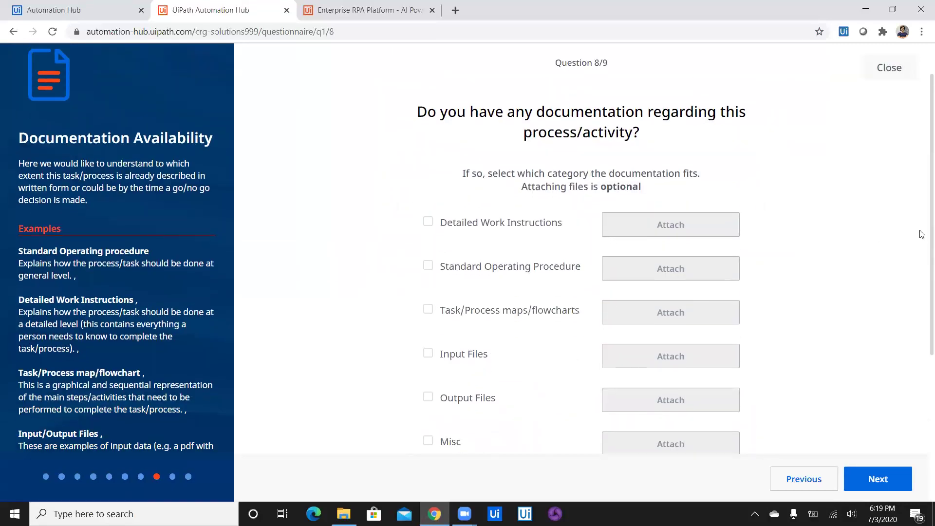
{"action": "scroll", "coordinate": [922, 241], "scroll_direction": "down", "scroll_amount": 2}
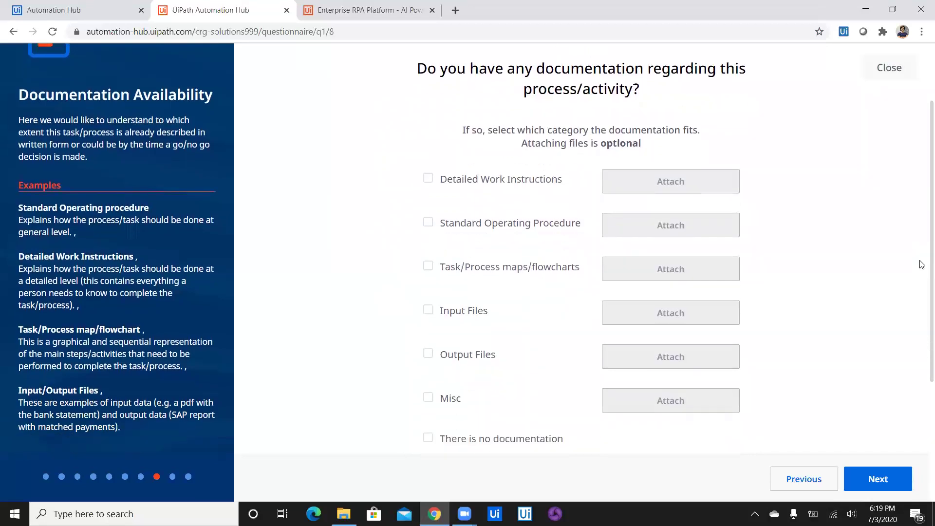
{"action": "scroll", "coordinate": [922, 273], "scroll_direction": "down", "scroll_amount": 1}
{"action": "scroll", "coordinate": [922, 273], "scroll_direction": "up", "scroll_amount": 1}
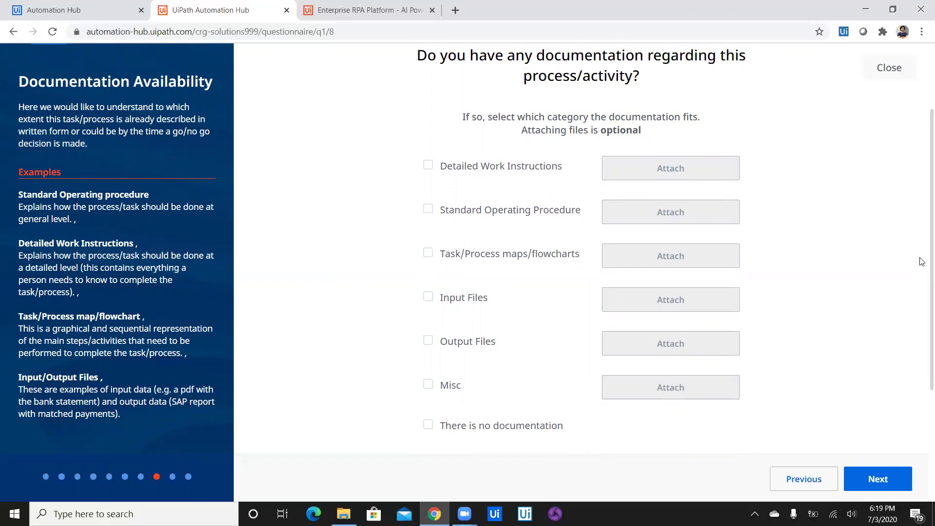
{"action": "scroll", "coordinate": [922, 290], "scroll_direction": "down", "scroll_amount": 2}
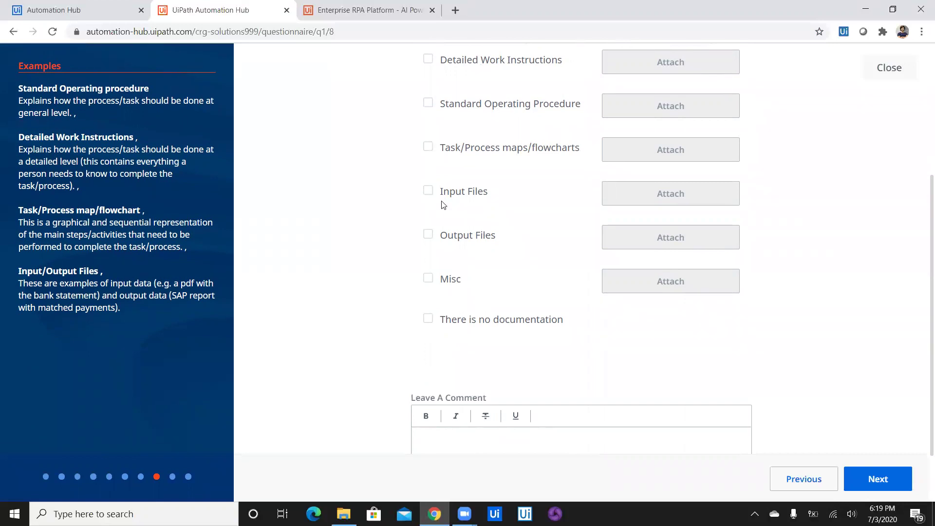
{"action": "left_click", "coordinate": [431, 191]}
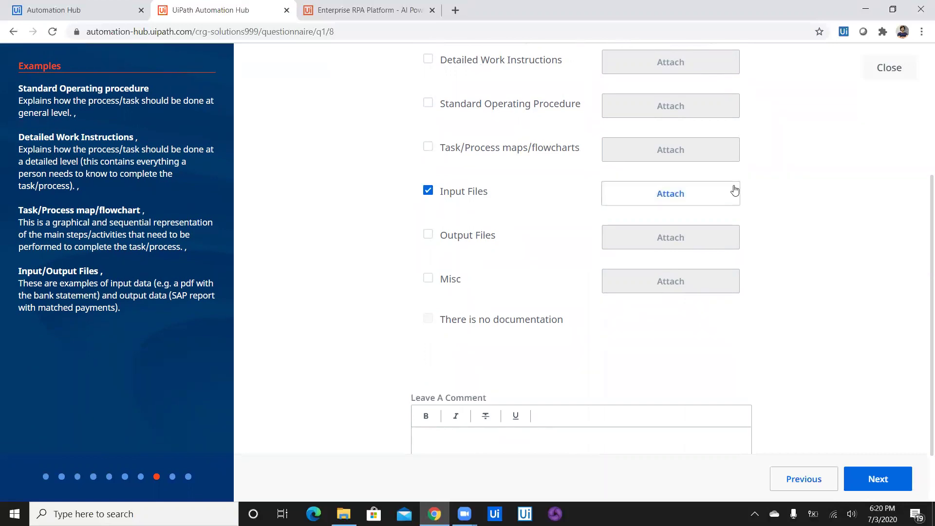
{"action": "left_click", "coordinate": [711, 193]}
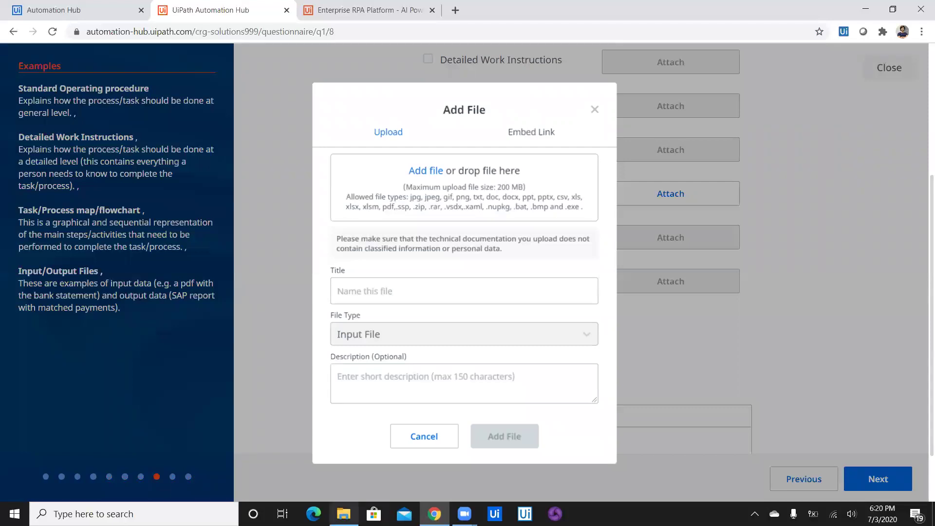
- Drag a candidate's resume PDF from the file folder into the Add File upload area
{"action": "left_click", "coordinate": [343, 514]}
{"action": "left_click", "coordinate": [891, 7]}
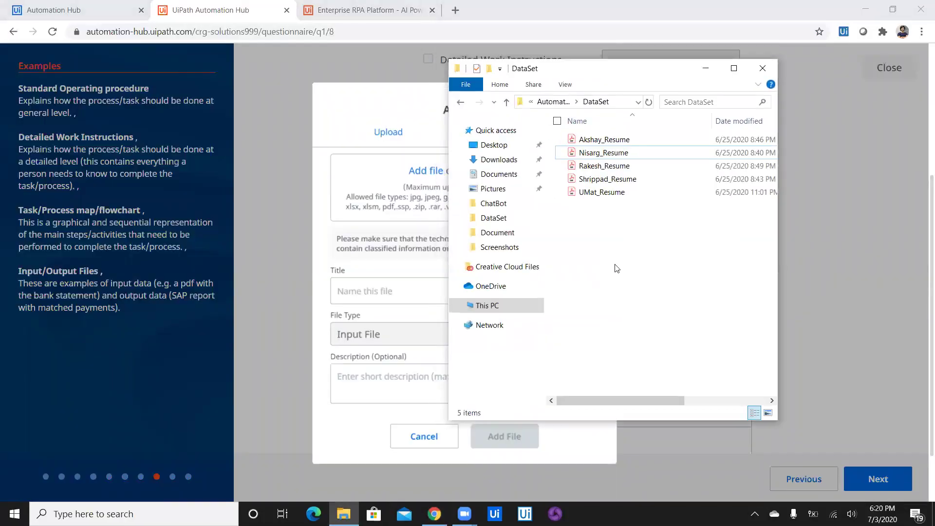
{"action": "left_click", "coordinate": [562, 153]}
{"action": "left_click_drag", "start_coordinate": [413, 191], "coordinate": [412, 192]}
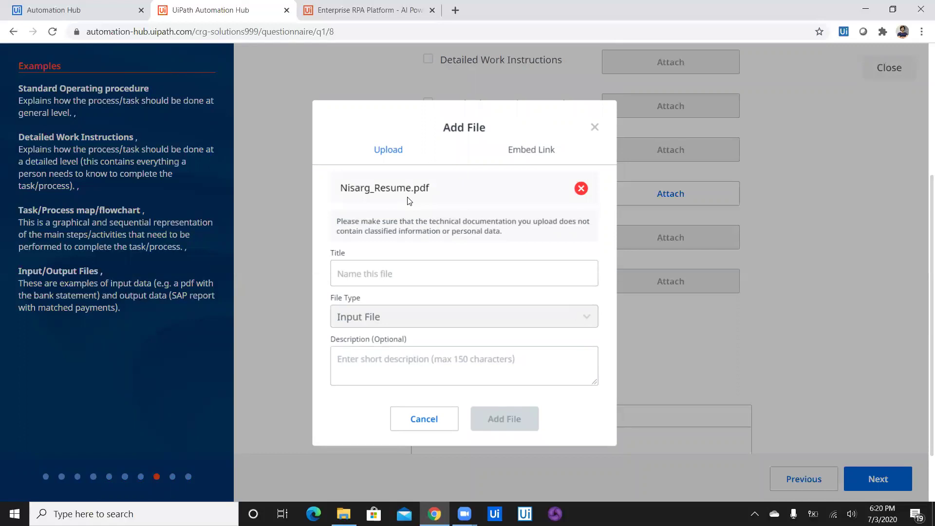
- Title the file 'Sample Input Document', describe it as 'Sample candidate resume', and add it
{"action": "type", "text": "Sam"}
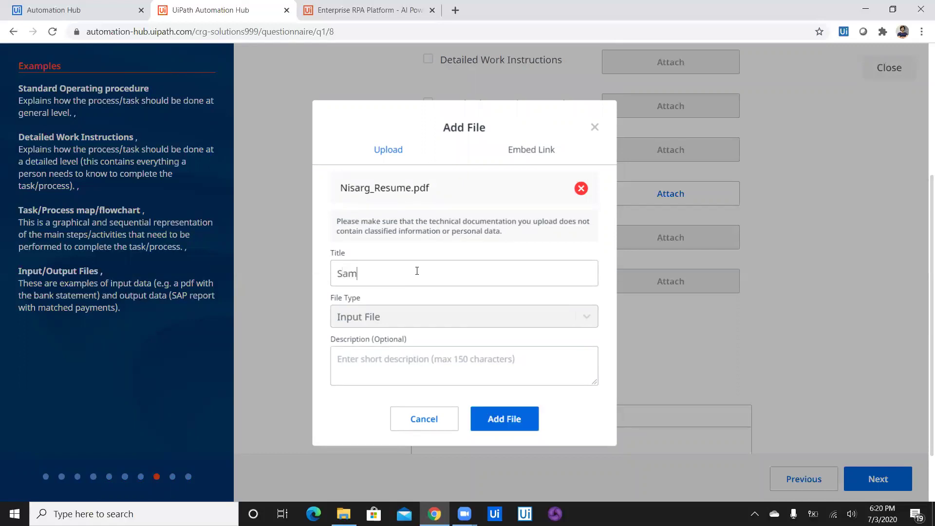
{"action": "type", "text": "ple Document"}
{"action": "key", "text": "BackSpace"}
{"action": "type", "text": "Input"}
{"action": "left_click", "coordinate": [420, 351]}
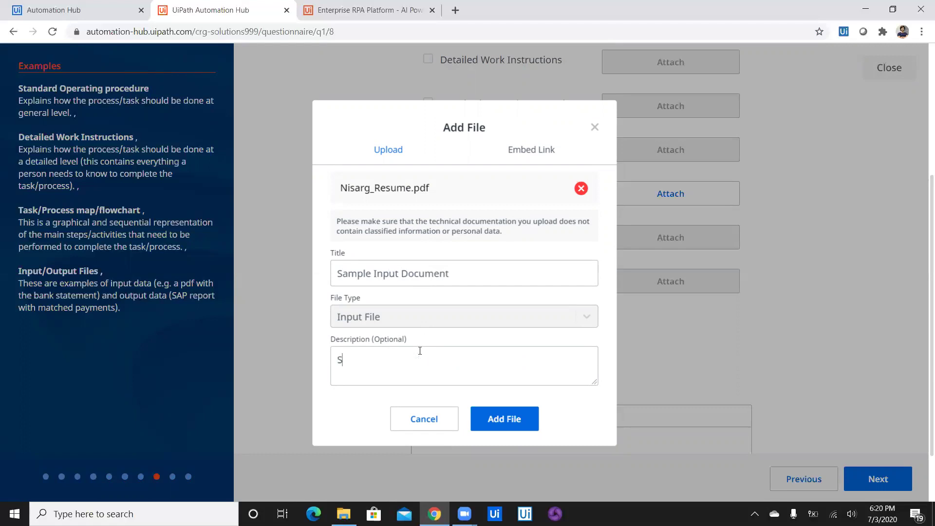
{"action": "type", "text": "Sample inp"}
{"action": "key", "text": "BackSpace"}
{"action": "key", "text": "BackSpace"}
{"action": "key", "text": "BackSpace"}
{"action": "type", "text": "candidate resume"}
{"action": "left_click", "coordinate": [492, 418]}
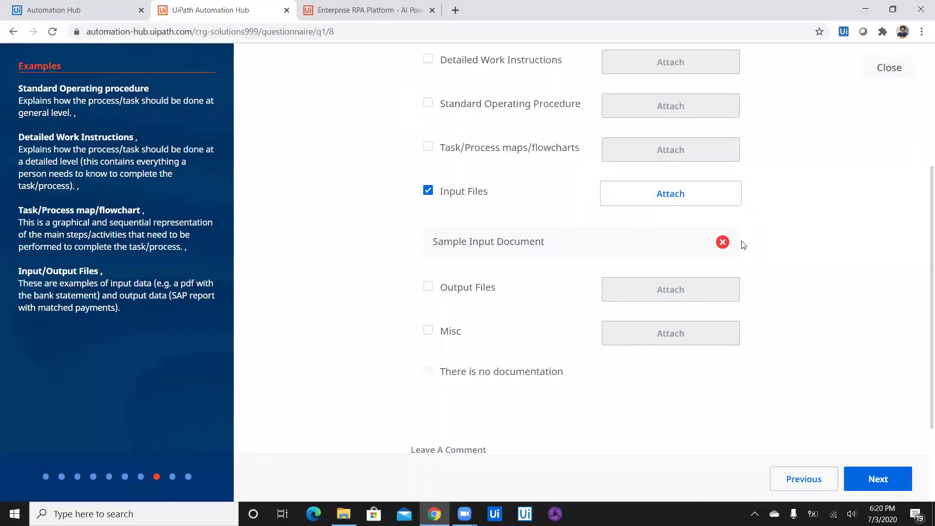
- Comment 'I have added a sample candidate resume.' and continue to Question 9/9
{"action": "scroll", "coordinate": [921, 272], "scroll_direction": "up", "scroll_amount": 2}
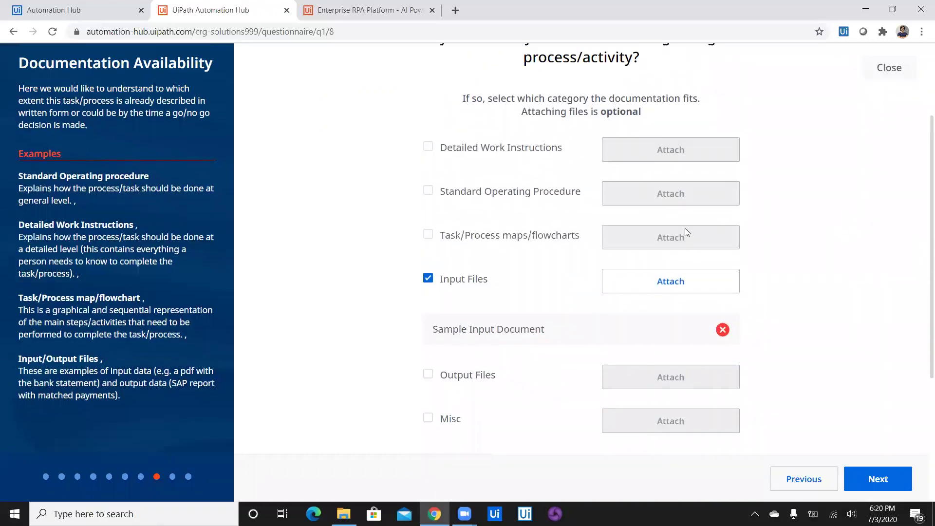
{"action": "scroll", "coordinate": [920, 275], "scroll_direction": "down", "scroll_amount": 4}
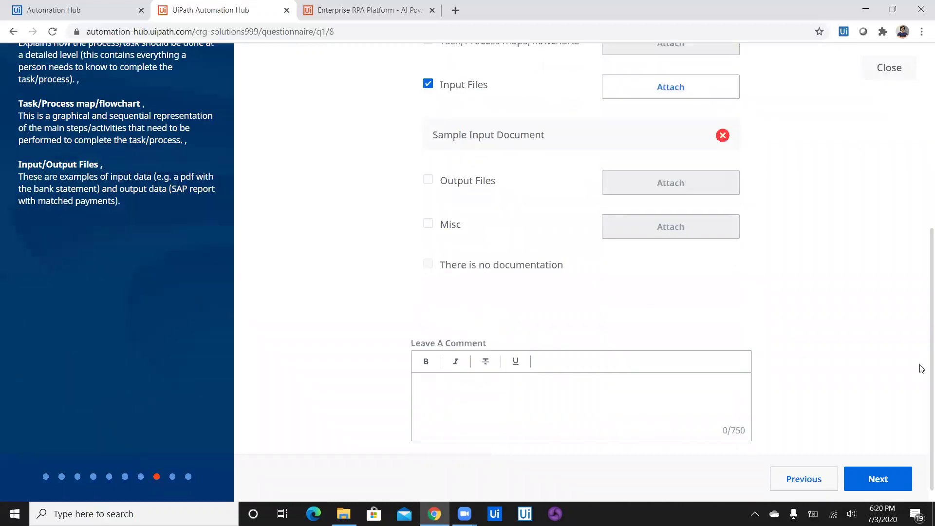
{"action": "left_click", "coordinate": [494, 384]}
{"action": "type", "text": "I have add"}
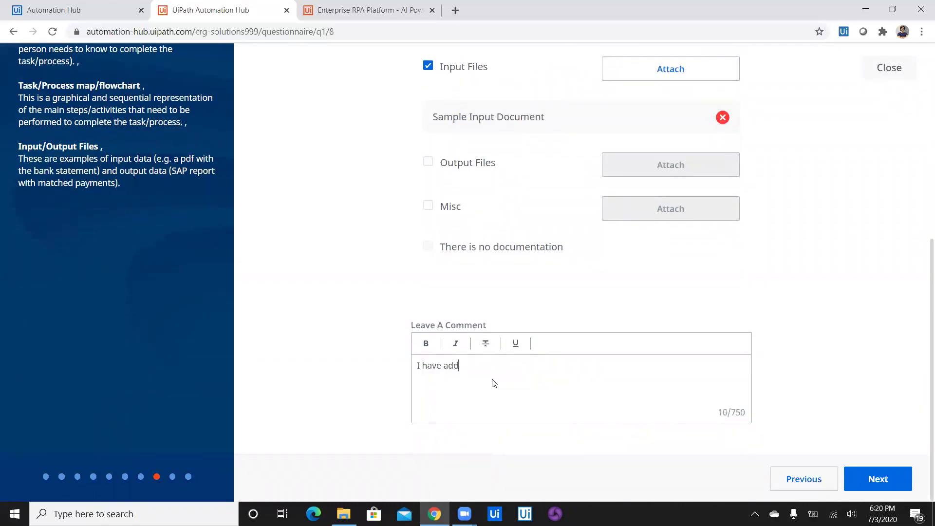
{"action": "type", "text": "ed a sample candidate resume"}
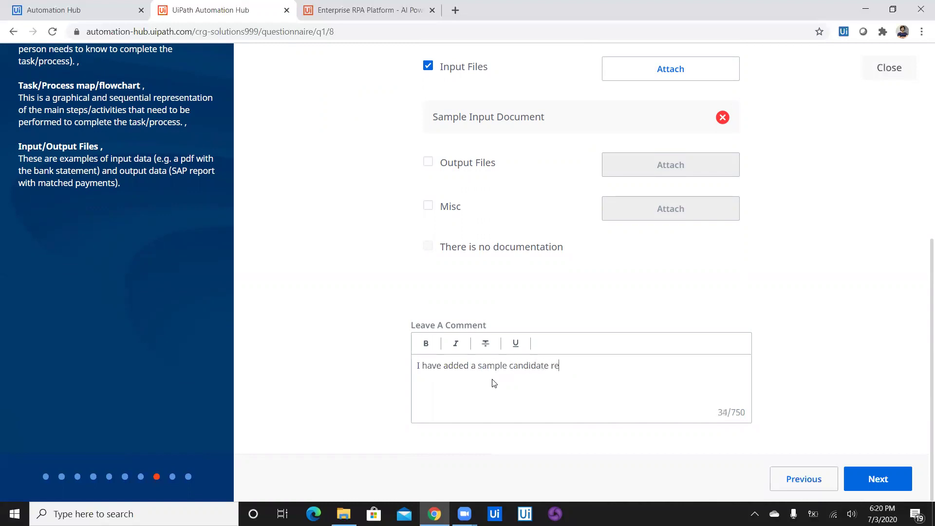
{"action": "type", "text": "."}
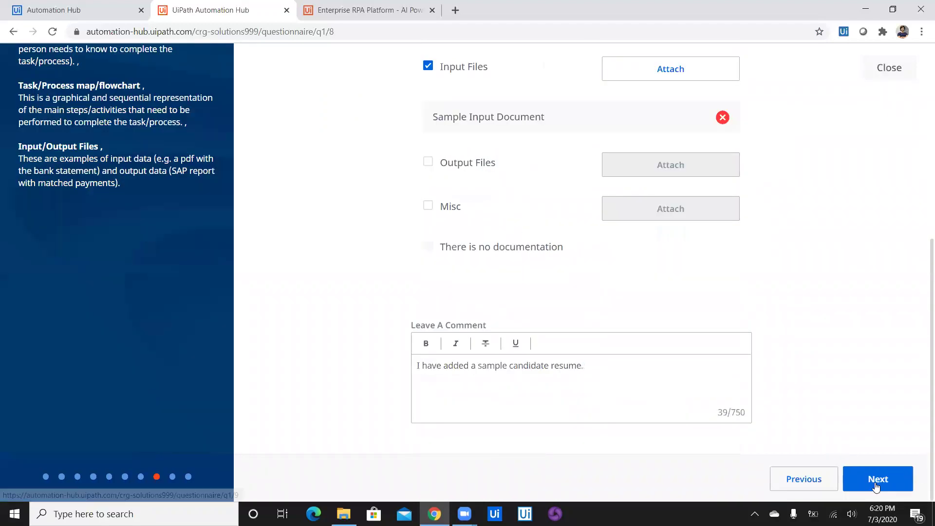
{"action": "left_click", "coordinate": [874, 484]}
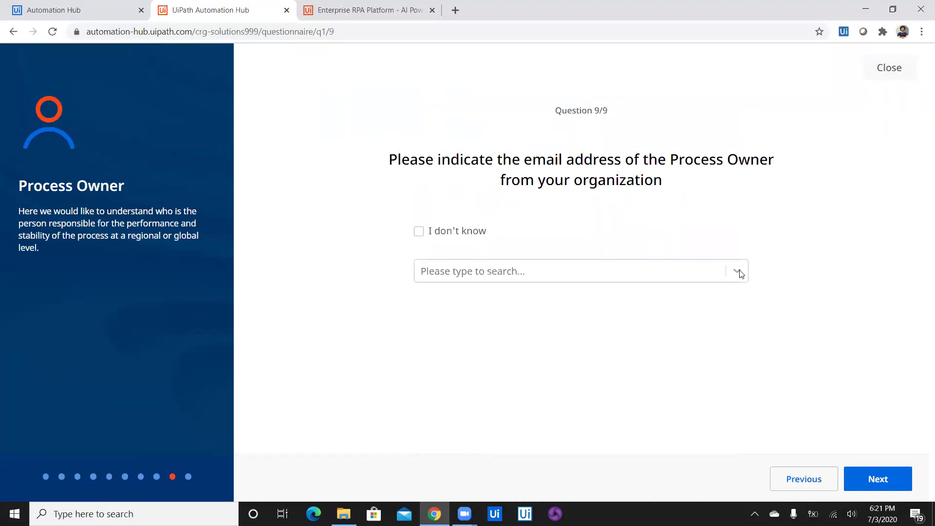
- Search by the colleague's name, pick them as Process Owner, and proceed to Review Your Idea
{"action": "left_click", "coordinate": [738, 272]}
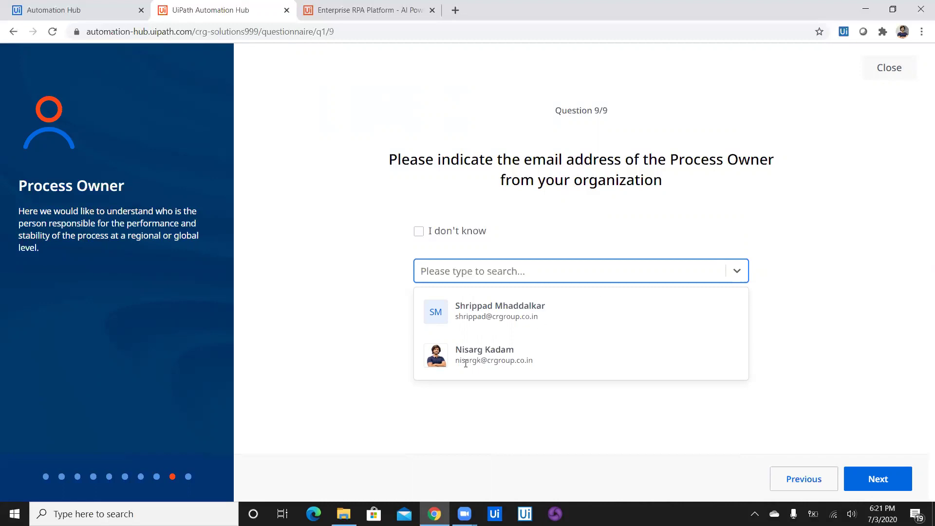
{"action": "type", "text": "Shri"}
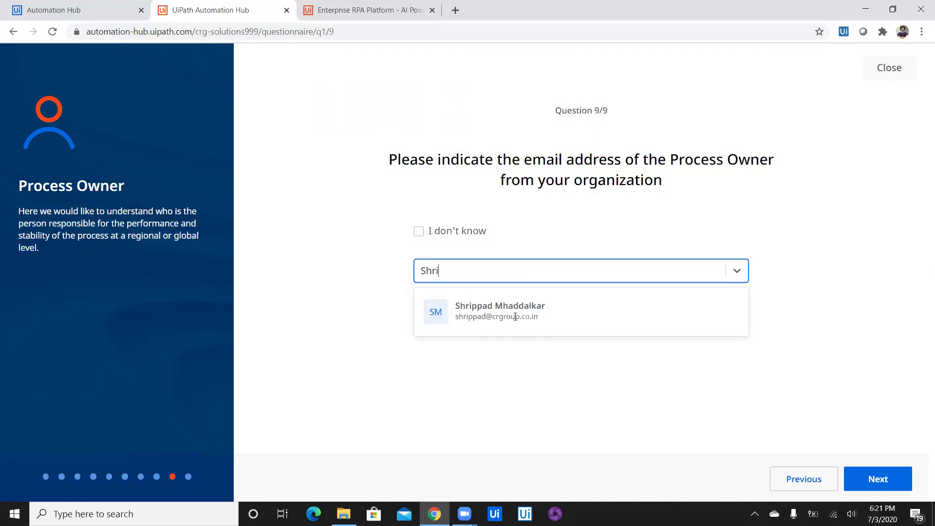
{"action": "left_click", "coordinate": [515, 317]}
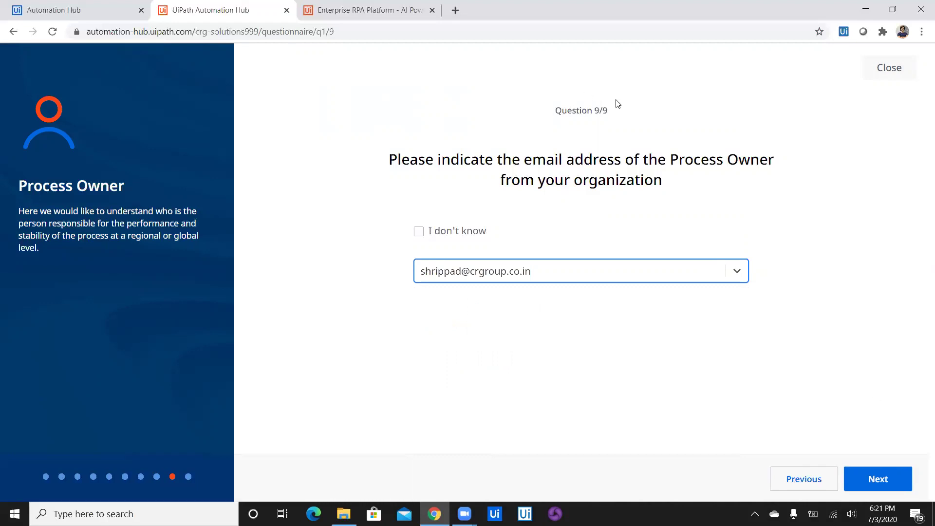
{"action": "left_click", "coordinate": [877, 482]}
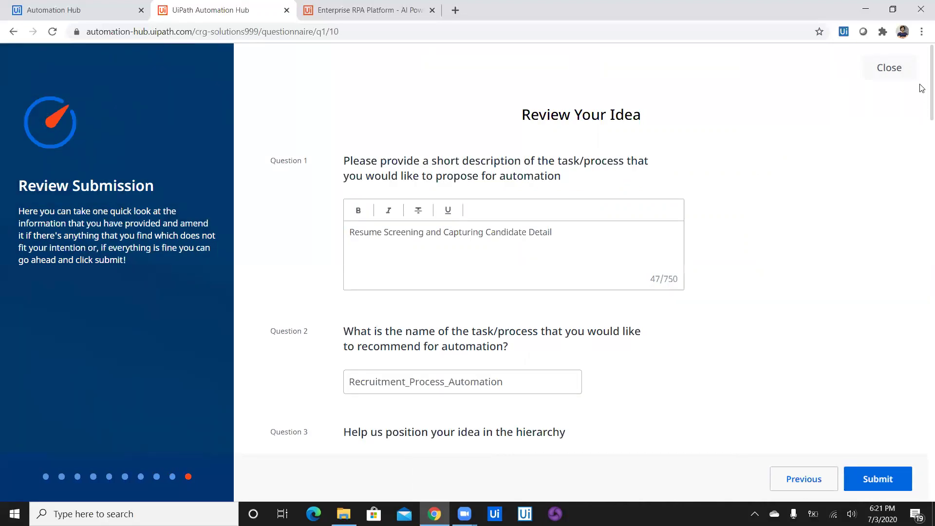
- Scroll through the review summary of Recruitment_Process_Automation and submit it for approval
{"action": "scroll", "coordinate": [922, 88], "scroll_direction": "down", "scroll_amount": 1}
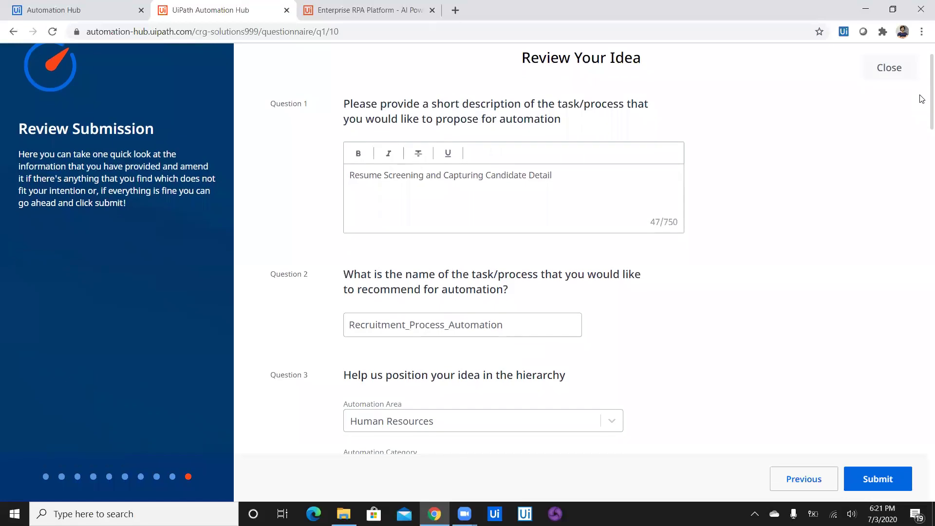
{"action": "scroll", "coordinate": [923, 100], "scroll_direction": "down", "scroll_amount": 1}
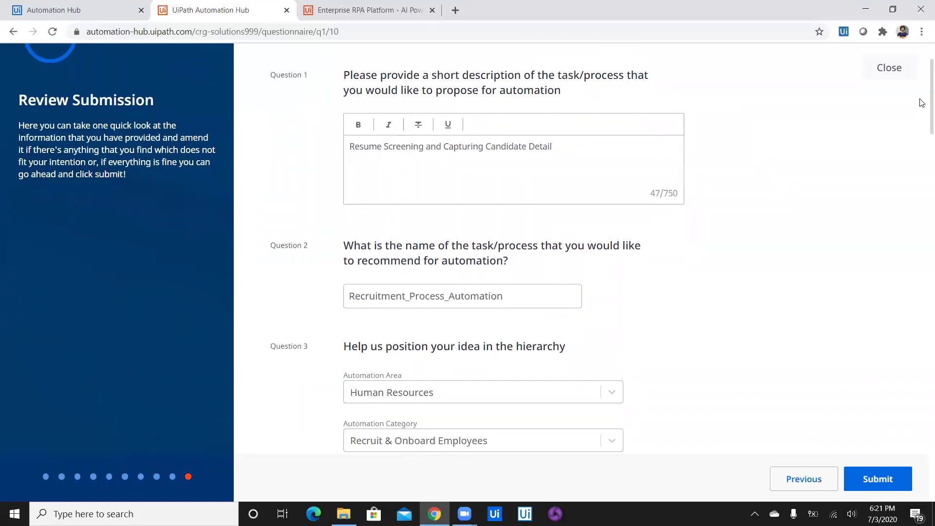
{"action": "scroll", "coordinate": [923, 122], "scroll_direction": "down", "scroll_amount": 6}
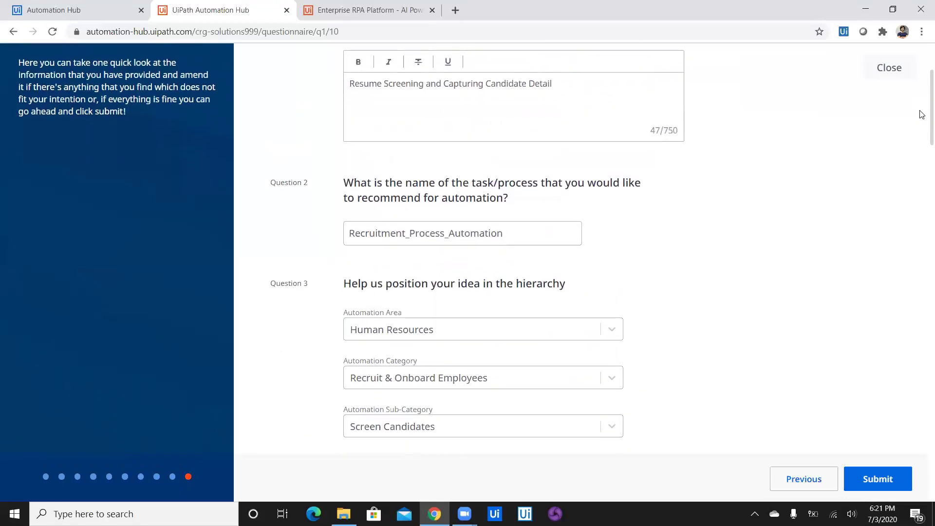
{"action": "scroll", "coordinate": [923, 192], "scroll_direction": "down", "scroll_amount": 20}
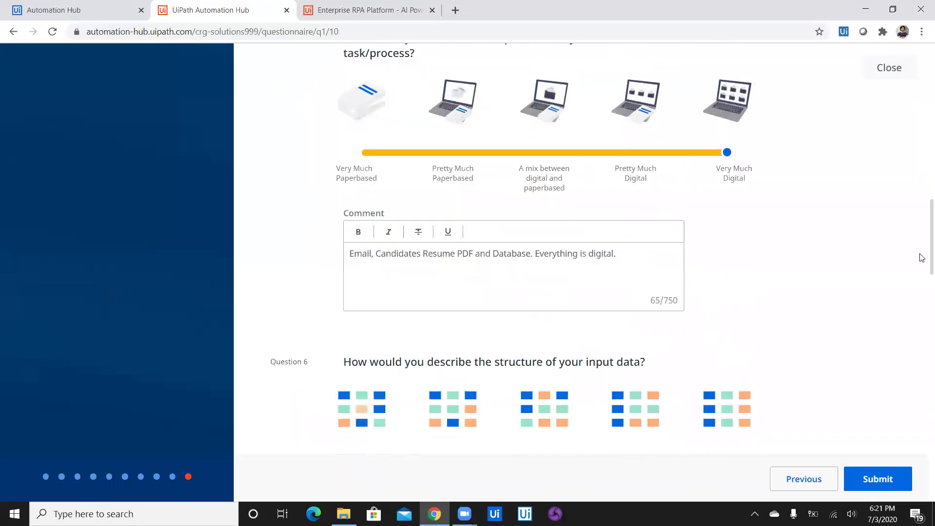
{"action": "scroll", "coordinate": [922, 322], "scroll_direction": "down", "scroll_amount": 15}
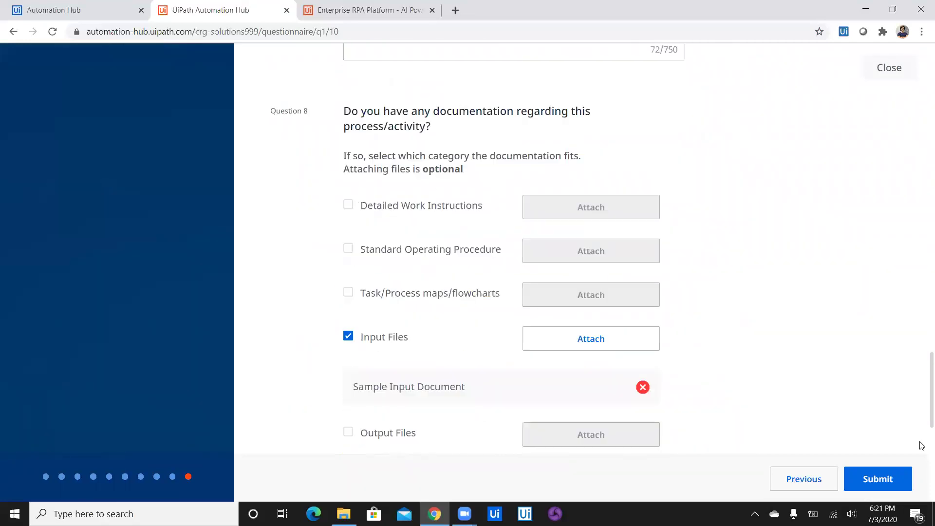
{"action": "left_click", "coordinate": [877, 481]}
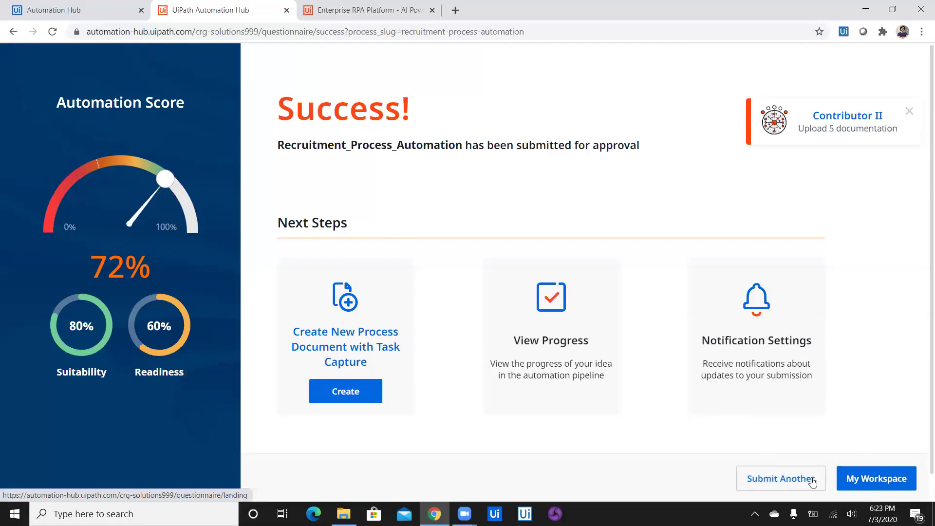
- Go to My Ideas in My Workspace and dismiss the Contributor II badge notification
{"action": "left_click", "coordinate": [853, 481]}
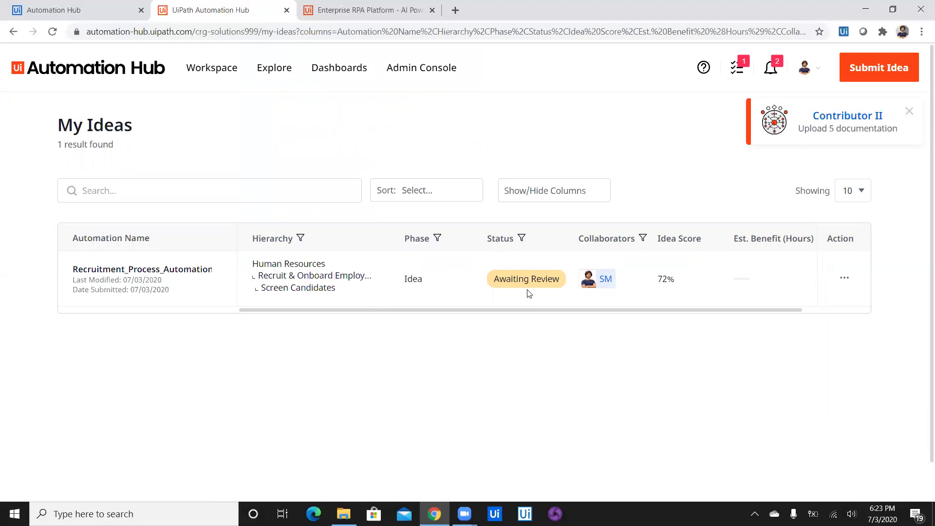
{"action": "left_click_drag", "start_coordinate": [524, 312], "coordinate": [462, 318]}
{"action": "left_click", "coordinate": [909, 112]}
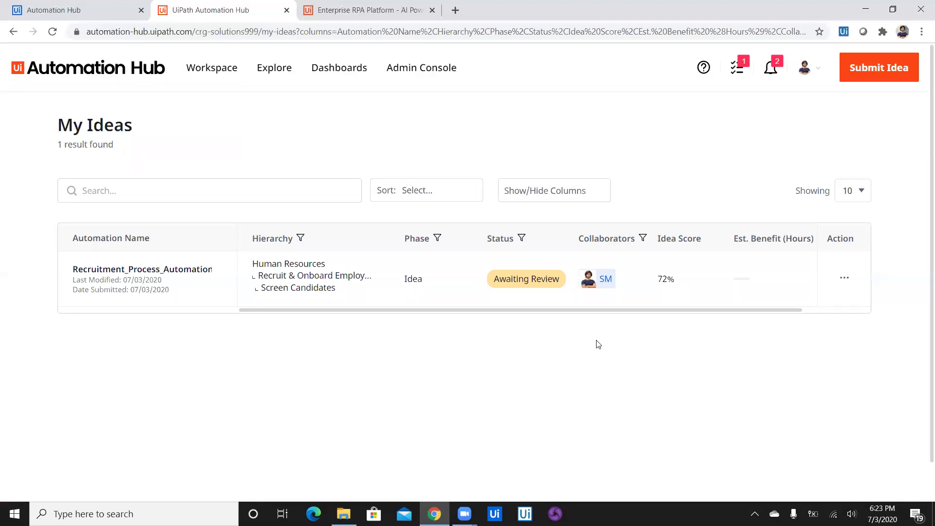
- Open the Recruitment_Process_Automation profile from its Action menu and scroll to the 72% assessment
{"action": "left_click", "coordinate": [844, 280]}
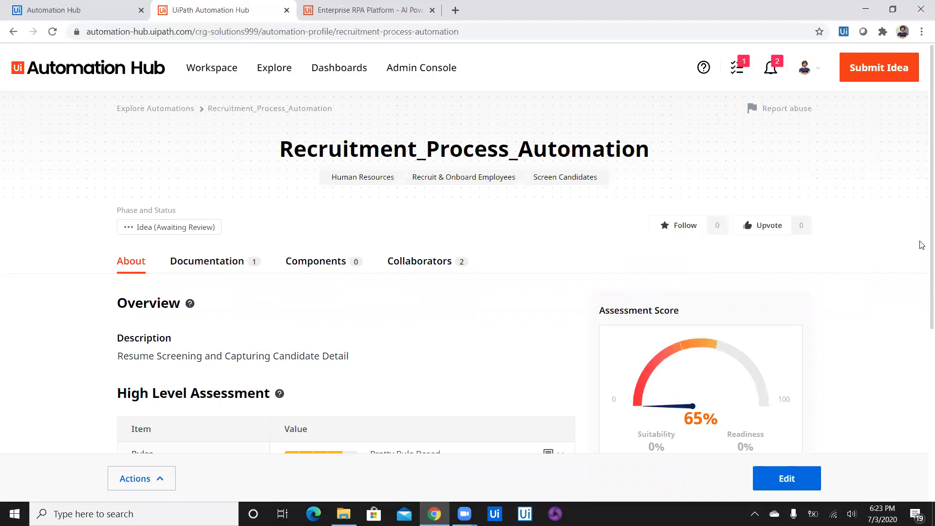
{"action": "scroll", "coordinate": [922, 287], "scroll_direction": "down", "scroll_amount": 2}
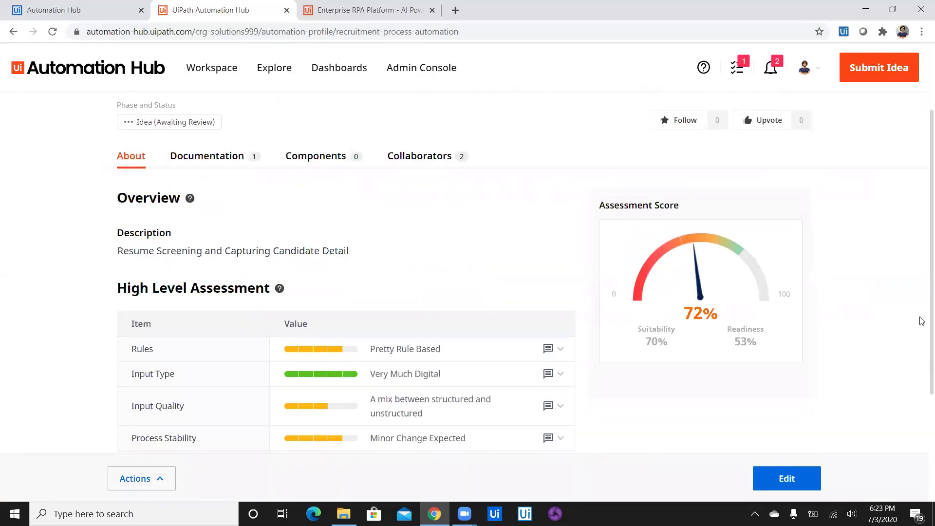